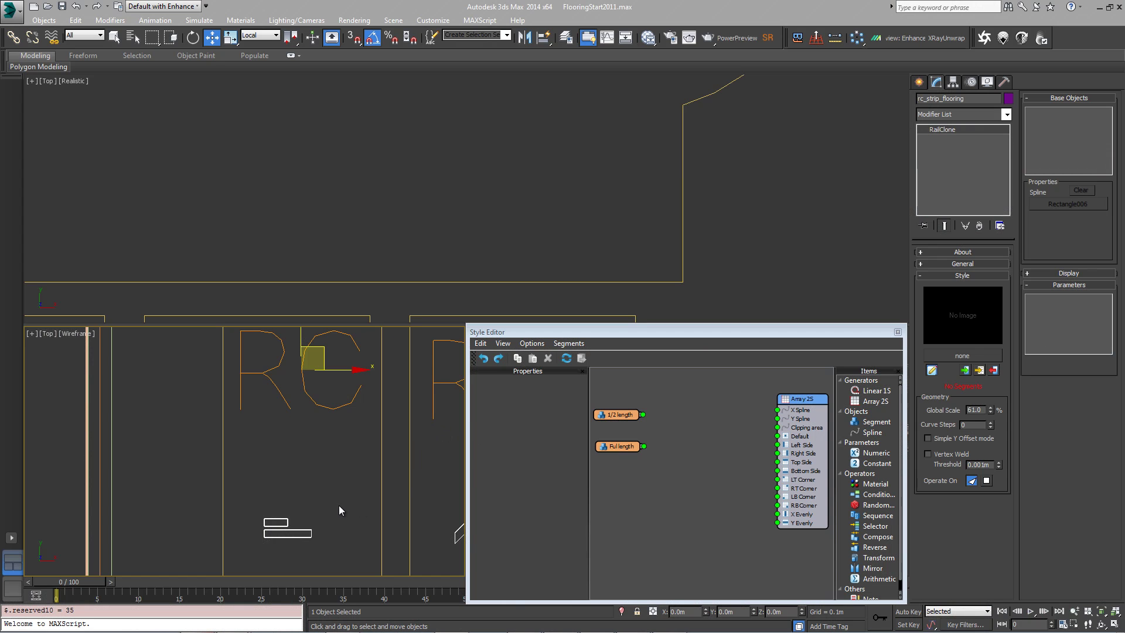
- Zoom out the wireframe view and select Array 2S, showing X/Y Size 0.0m and Y Mode Aligned
{"action": "middle_click_drag", "start_coordinate": [338, 505], "coordinate": [311, 431]}
{"action": "scroll", "coordinate": [324, 427], "scroll_direction": "up", "scroll_amount": 6}
{"action": "scroll", "coordinate": [134, 381], "scroll_direction": "up", "scroll_amount": 2}
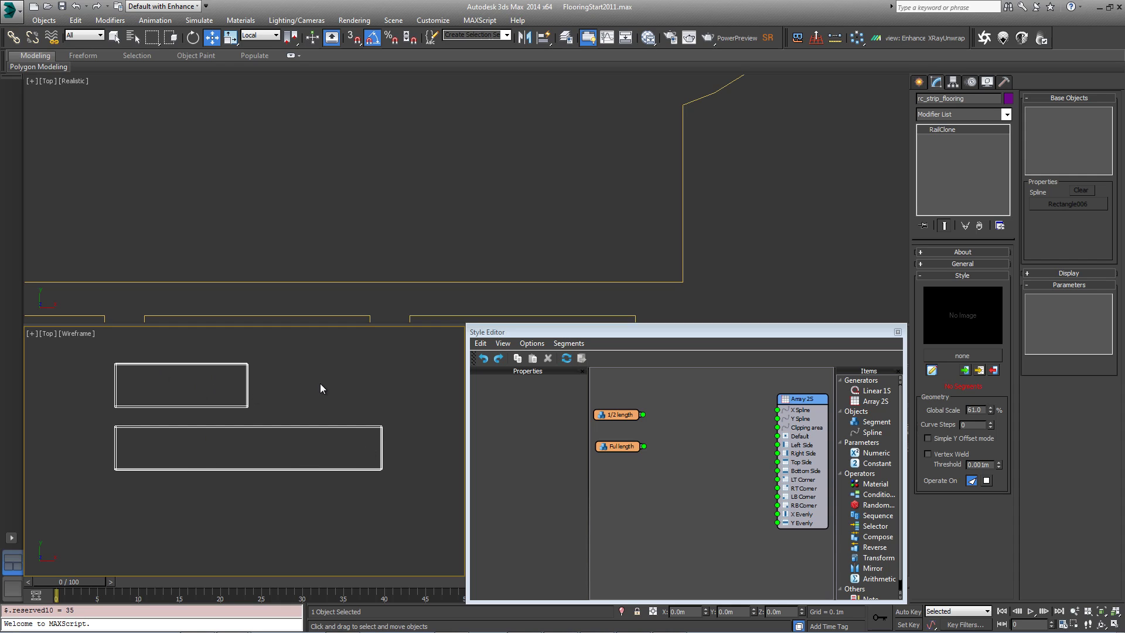
{"action": "middle_click_drag", "start_coordinate": [338, 384], "coordinate": [316, 400]}
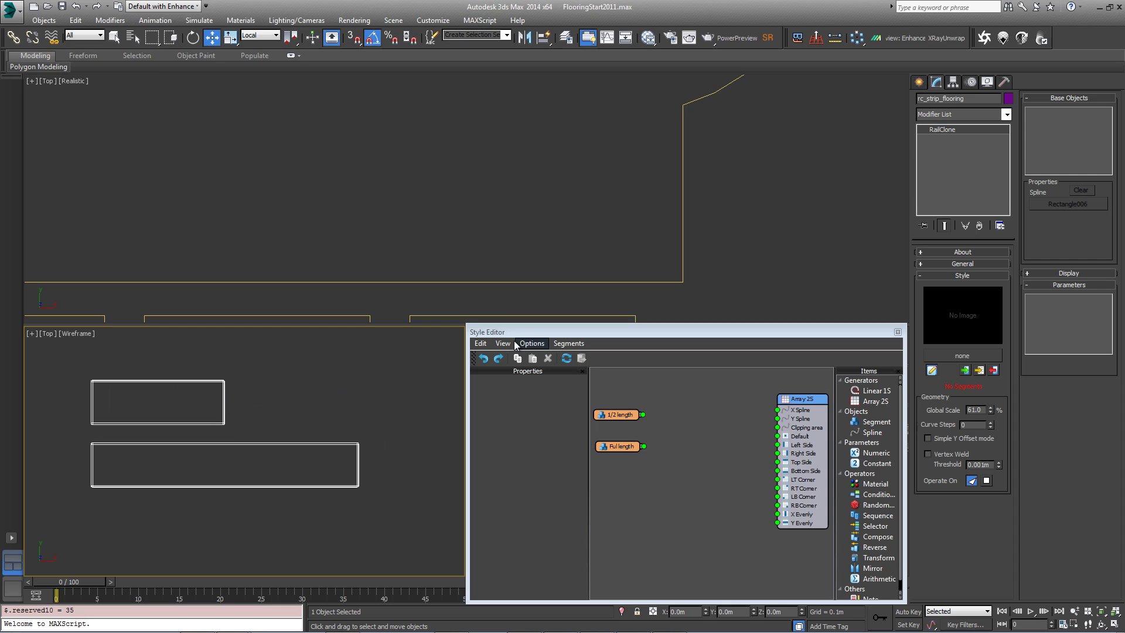
{"action": "middle_click_drag", "start_coordinate": [300, 437], "coordinate": [303, 451]}
{"action": "scroll", "coordinate": [303, 454], "scroll_direction": "down", "scroll_amount": 8}
{"action": "middle_click_drag", "start_coordinate": [301, 397], "coordinate": [264, 434]}
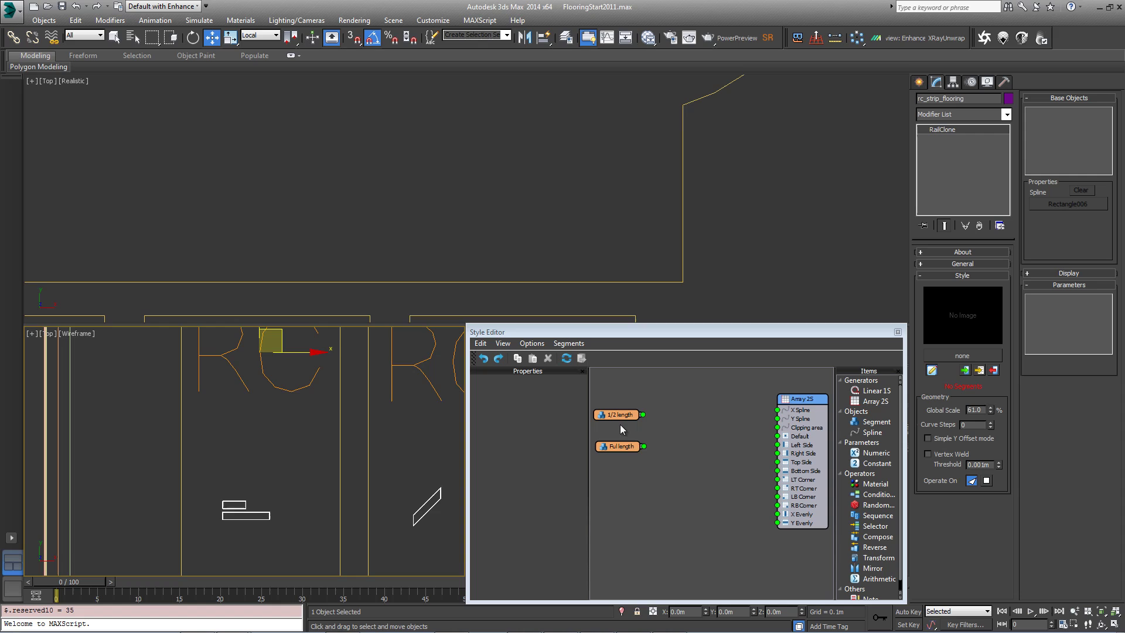
{"action": "left_click", "coordinate": [813, 403]}
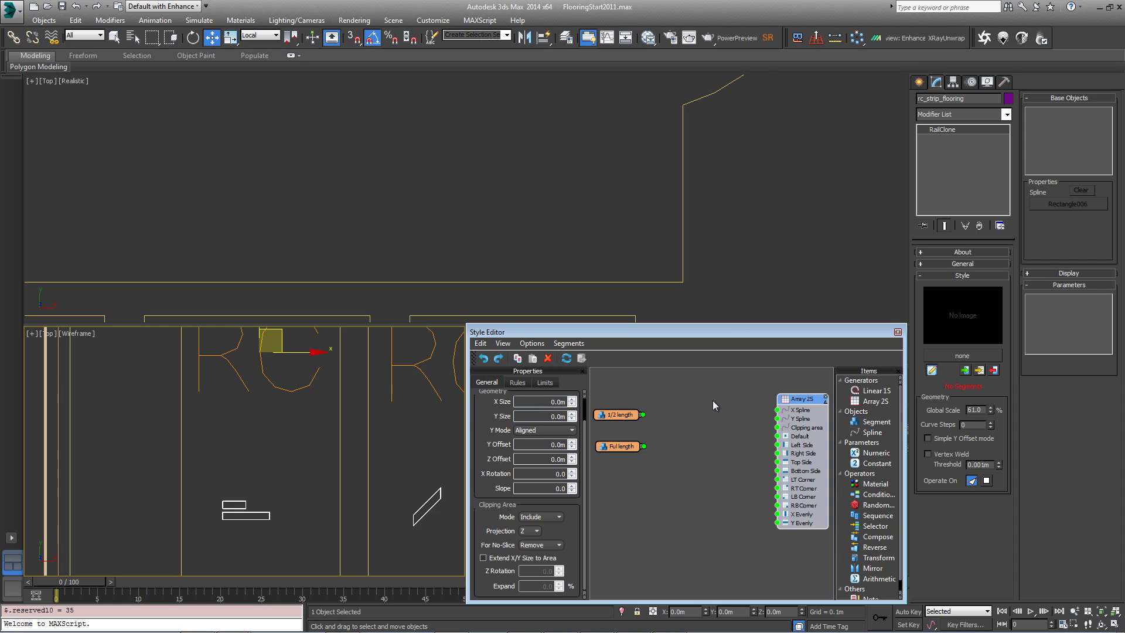
- Add a Spline input to Array 2S and enable Extend X/Y Size to Area
{"action": "left_click_drag", "start_coordinate": [871, 432], "coordinate": [779, 429]}
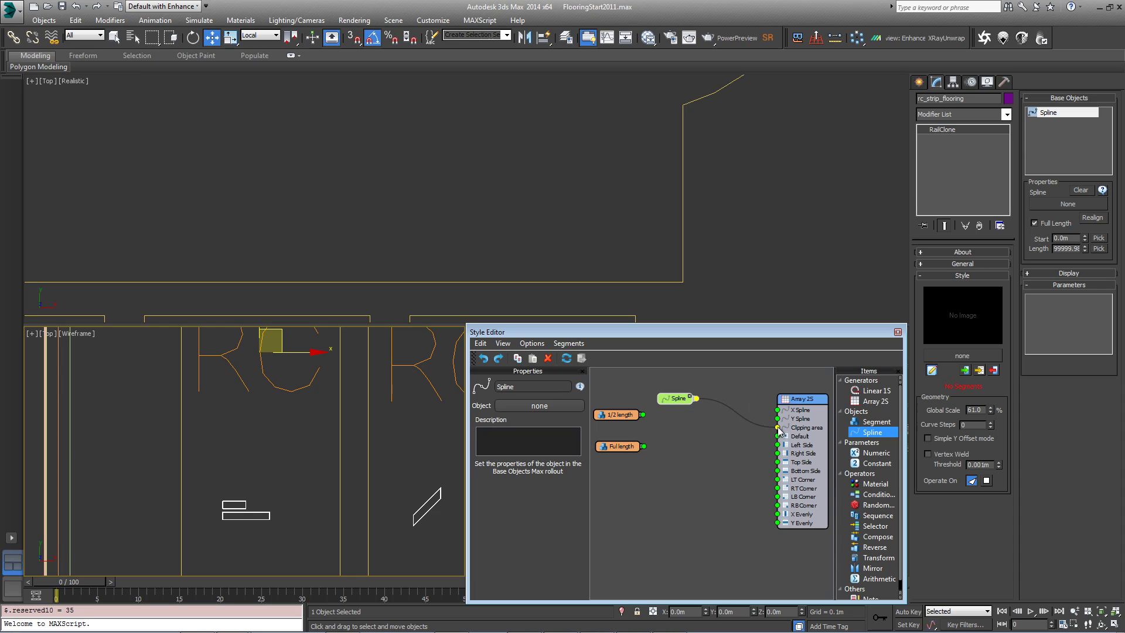
{"action": "left_click", "coordinate": [807, 403]}
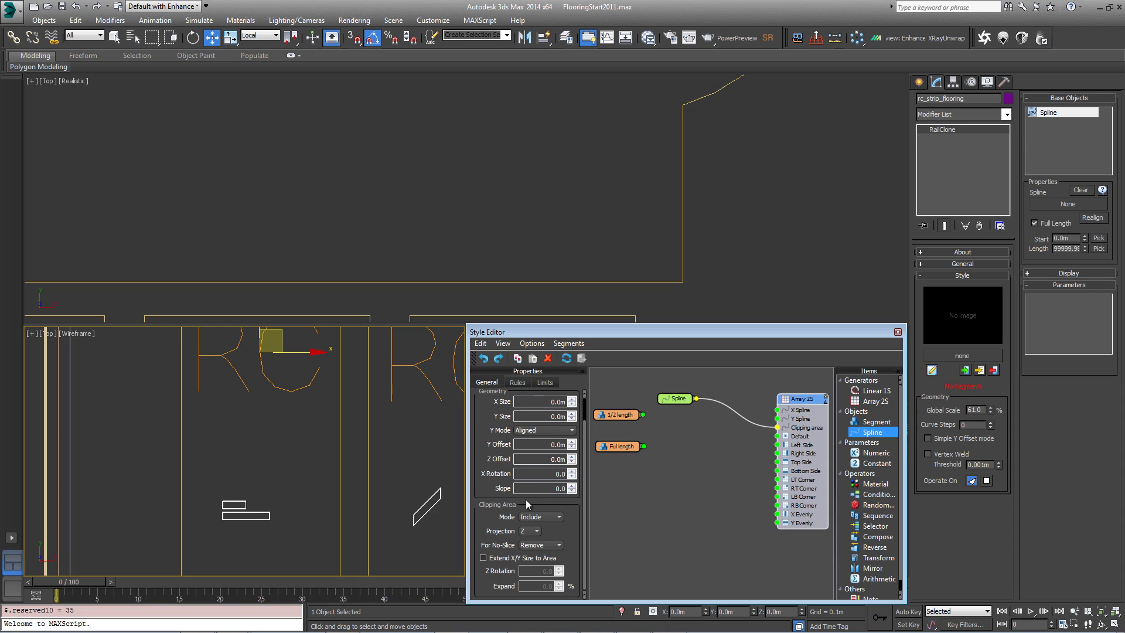
{"action": "left_click", "coordinate": [483, 557]}
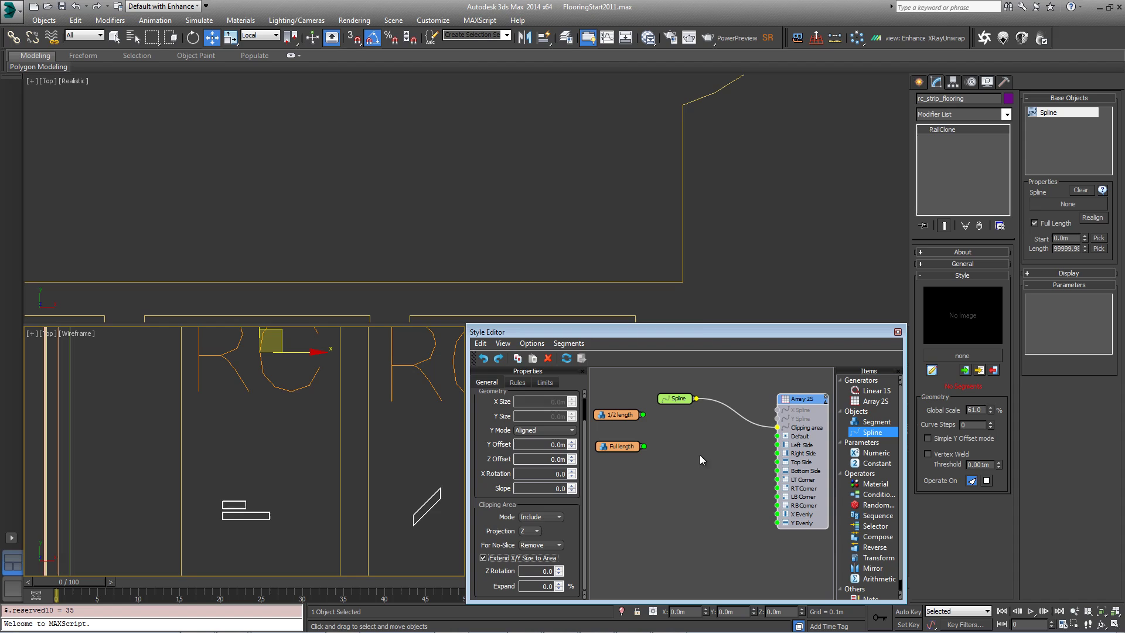
- Start wiring the Full length plank into the array's Default input
{"action": "middle_click_drag", "start_coordinate": [710, 191], "coordinate": [711, 194]}
{"action": "scroll", "coordinate": [710, 196], "scroll_direction": "down", "scroll_amount": 5}
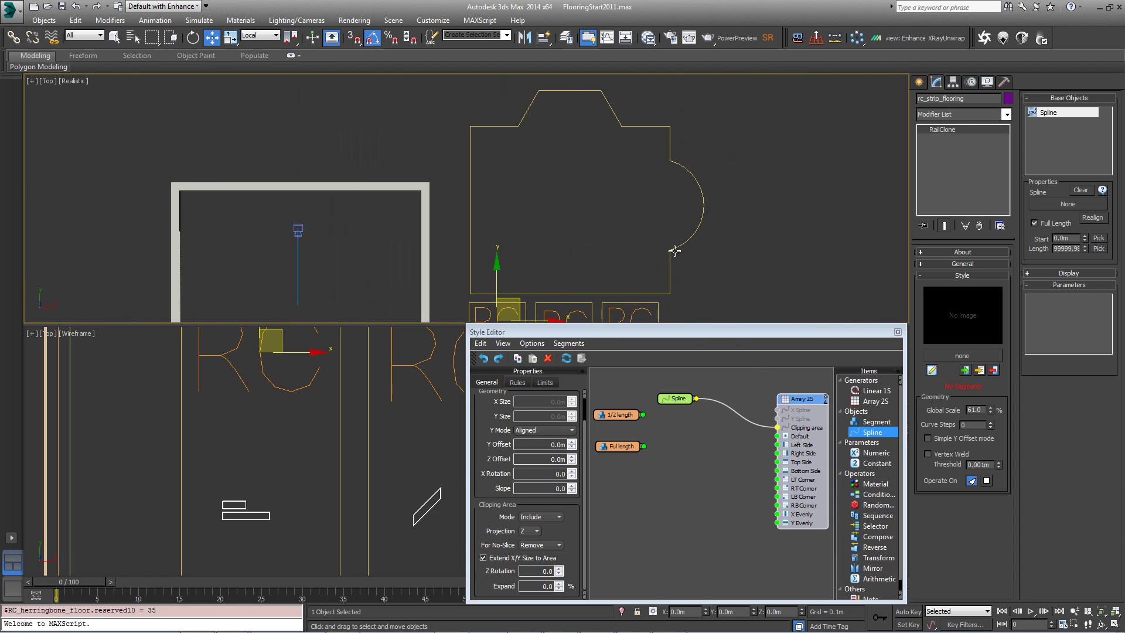
{"action": "scroll", "coordinate": [662, 190], "scroll_direction": "up", "scroll_amount": 5}
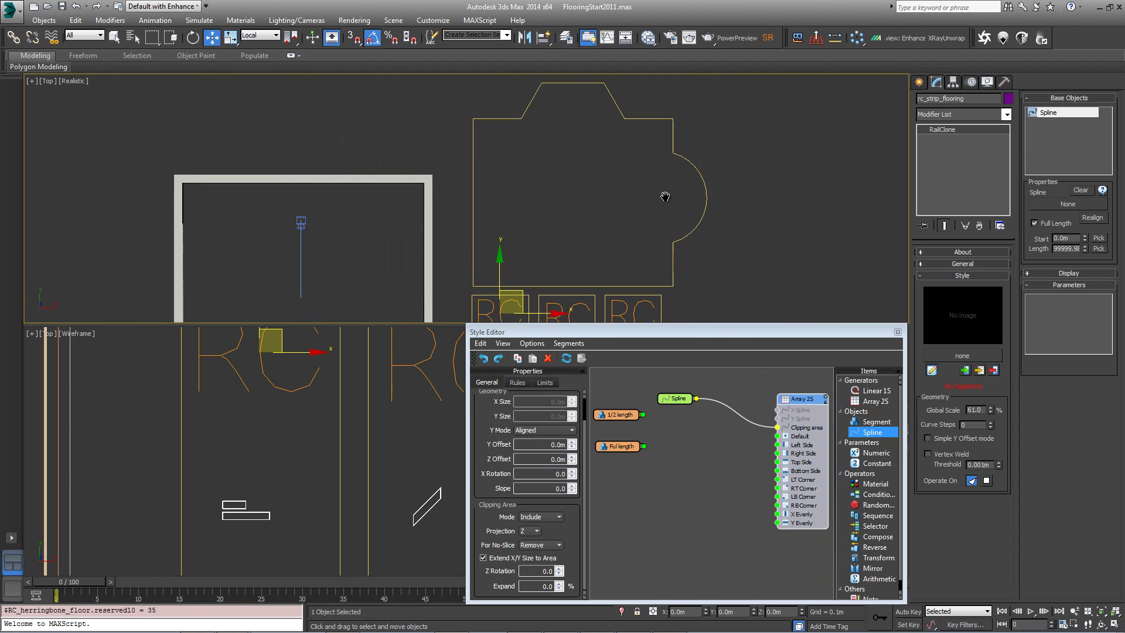
{"action": "left_click_drag", "start_coordinate": [643, 446], "coordinate": [778, 436]}
- Connect Full length to Default and pick Rectangle006 as the Spline node's object
{"action": "left_click", "coordinate": [648, 450]}
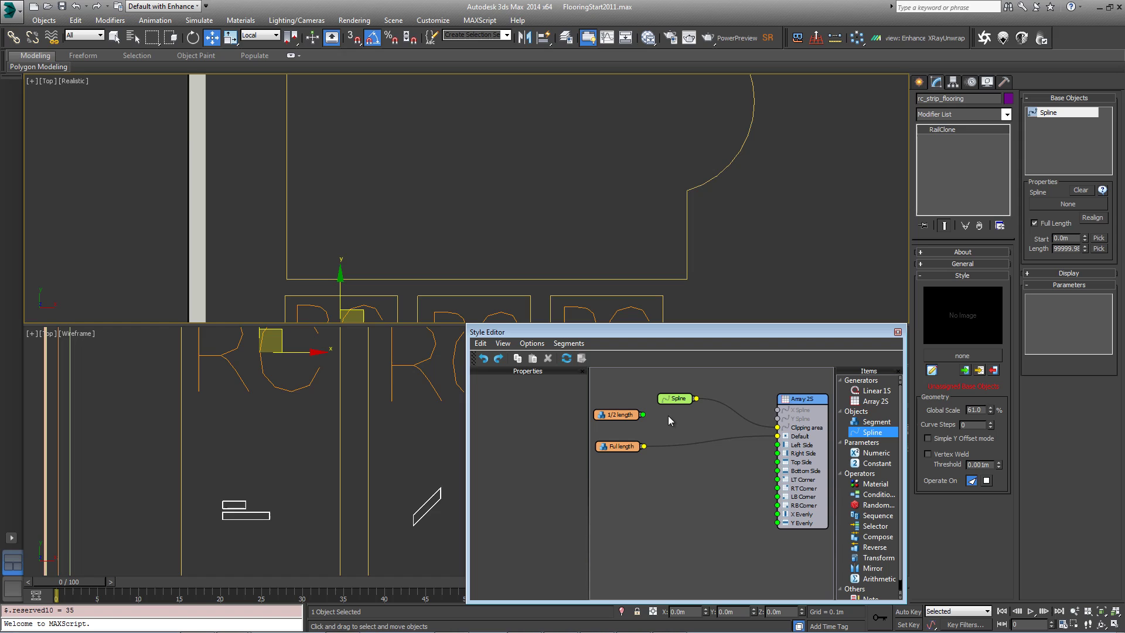
{"action": "left_click", "coordinate": [678, 399]}
{"action": "left_click", "coordinate": [561, 410]}
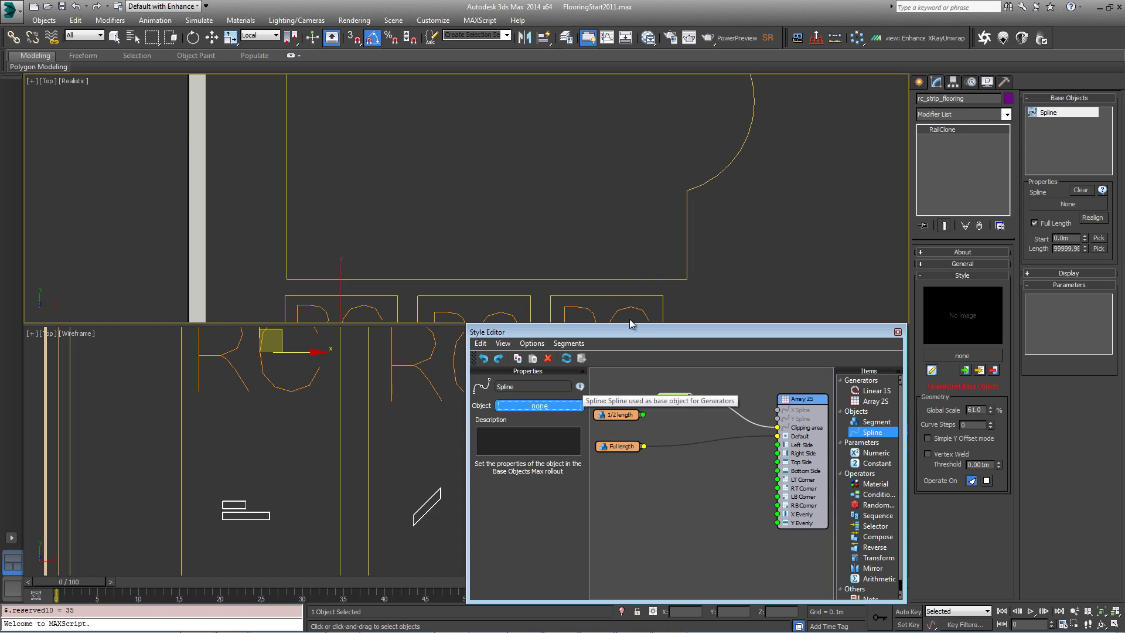
{"action": "left_click", "coordinate": [652, 281]}
{"action": "scroll", "coordinate": [653, 281], "scroll_direction": "up", "scroll_amount": 6}
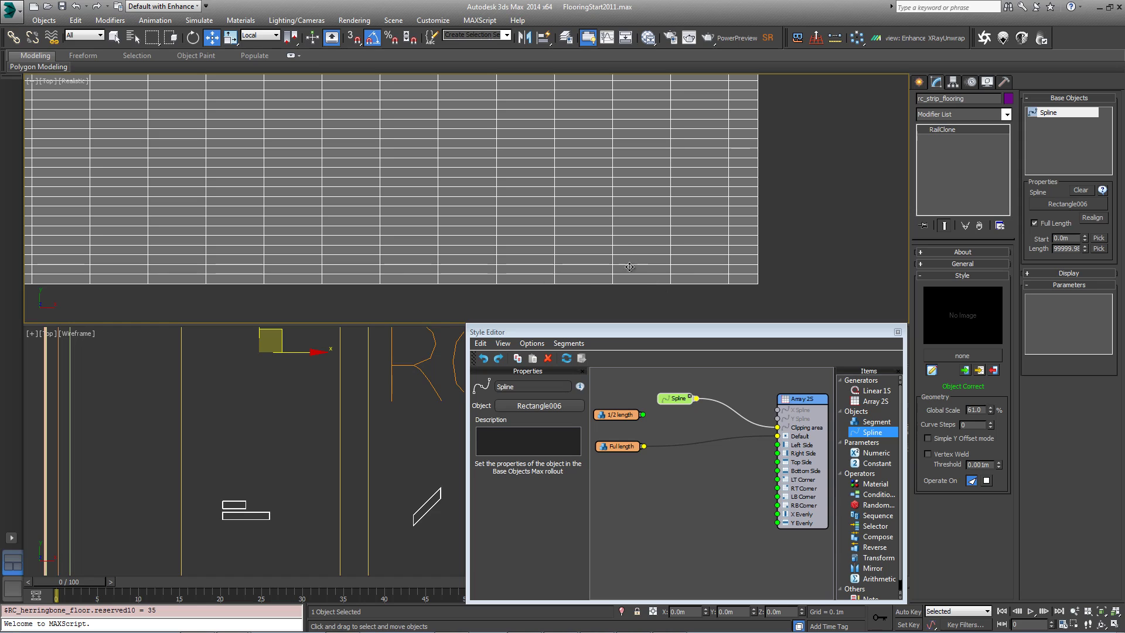
{"action": "middle_click_drag", "start_coordinate": [637, 266], "coordinate": [642, 263]}
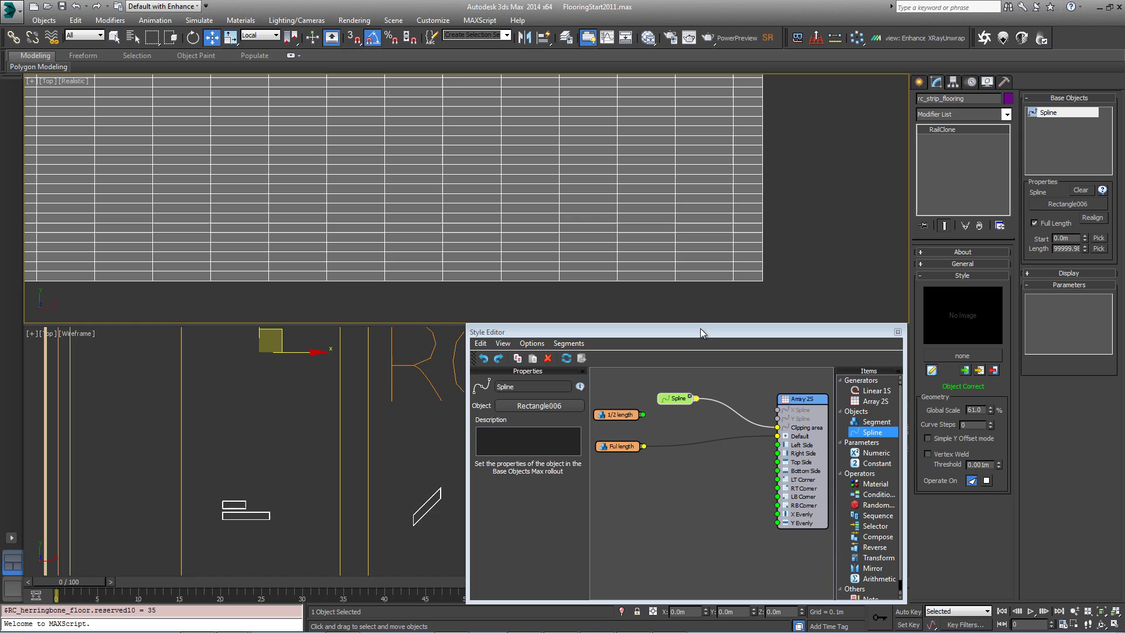
{"action": "middle_click_drag", "start_coordinate": [455, 274], "coordinate": [749, 255]}
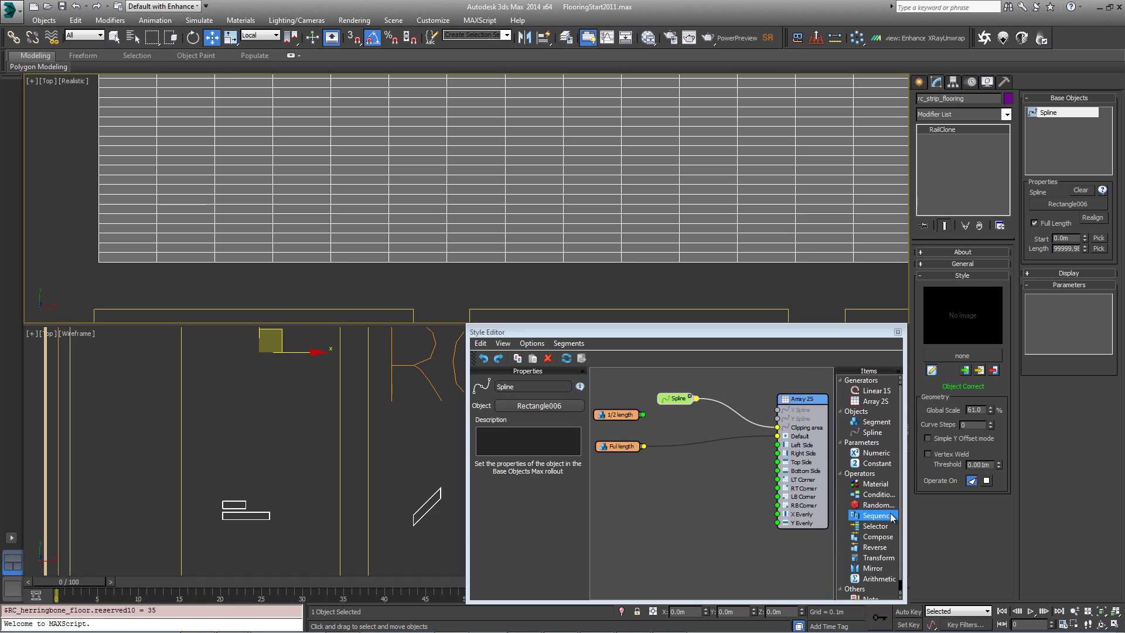
- Wire a Sequence of 1/2 length and Full length planks, incrementing on Y, into Array 2S Default
{"action": "left_click_drag", "start_coordinate": [892, 517], "coordinate": [674, 441]}
{"action": "left_click", "coordinate": [525, 416]}
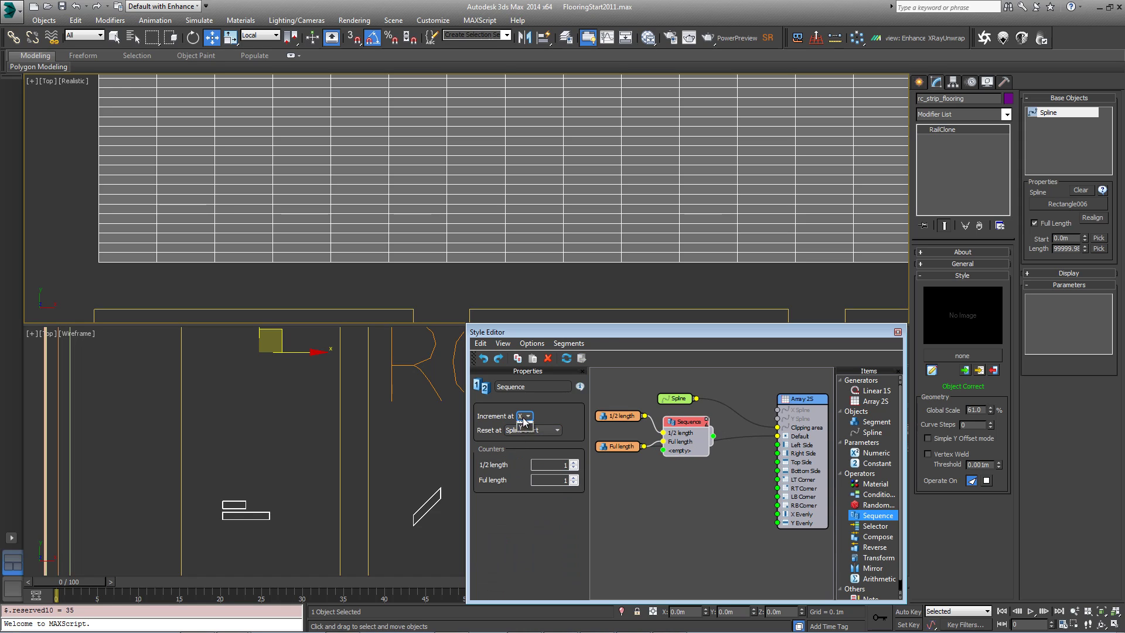
{"action": "left_click", "coordinate": [521, 426]}
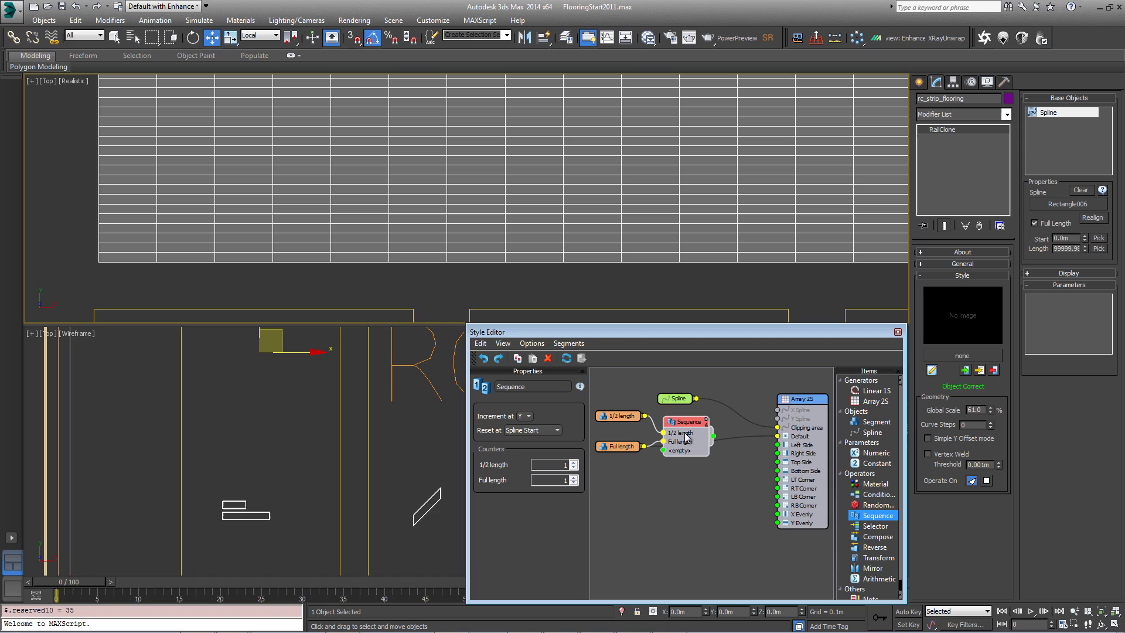
{"action": "left_click_drag", "start_coordinate": [713, 436], "coordinate": [778, 437]}
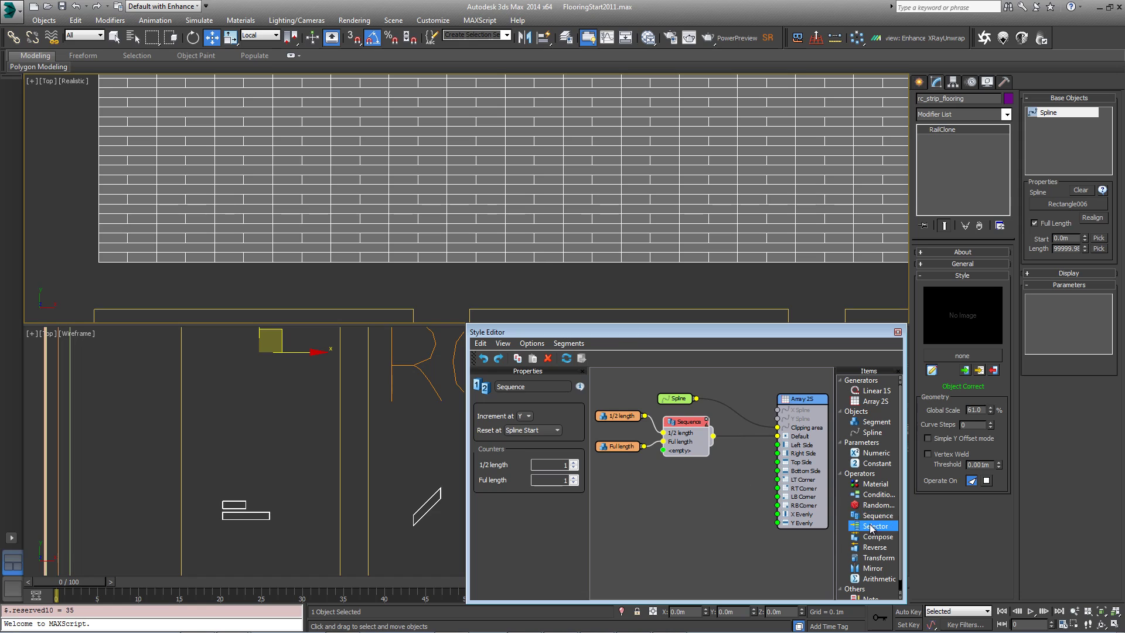
- Insert a Conditional operator between the plank Sequence and the array, then reposition it
{"action": "left_click_drag", "start_coordinate": [877, 494], "coordinate": [725, 481]}
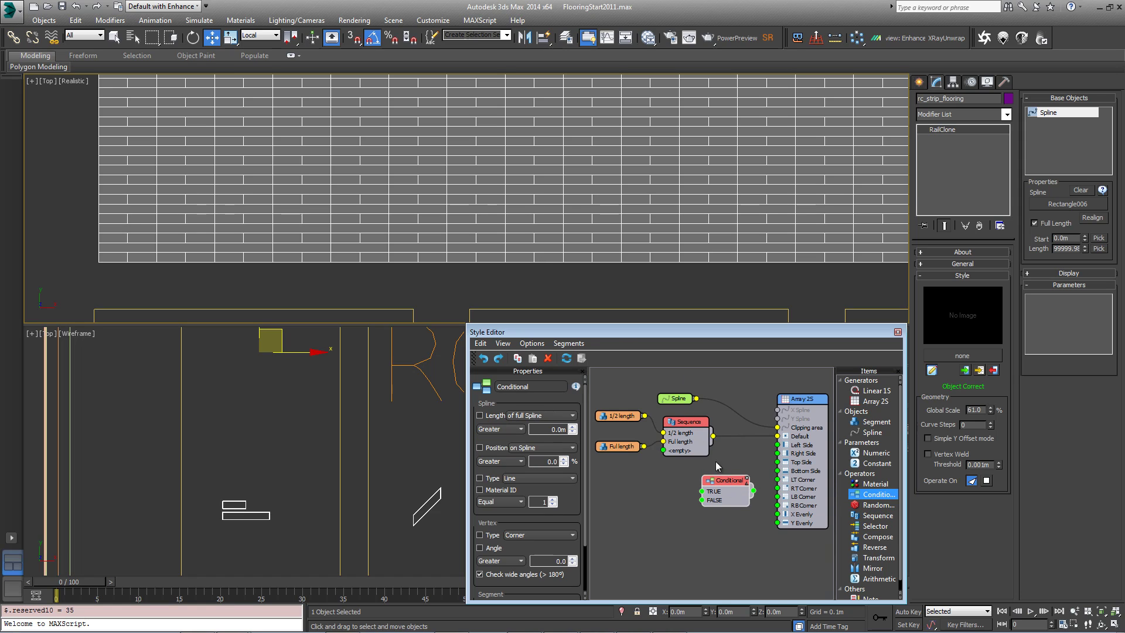
{"action": "left_click", "coordinate": [708, 427]}
{"action": "left_click_drag", "start_coordinate": [713, 437], "coordinate": [704, 495]}
{"action": "left_click", "coordinate": [737, 497]}
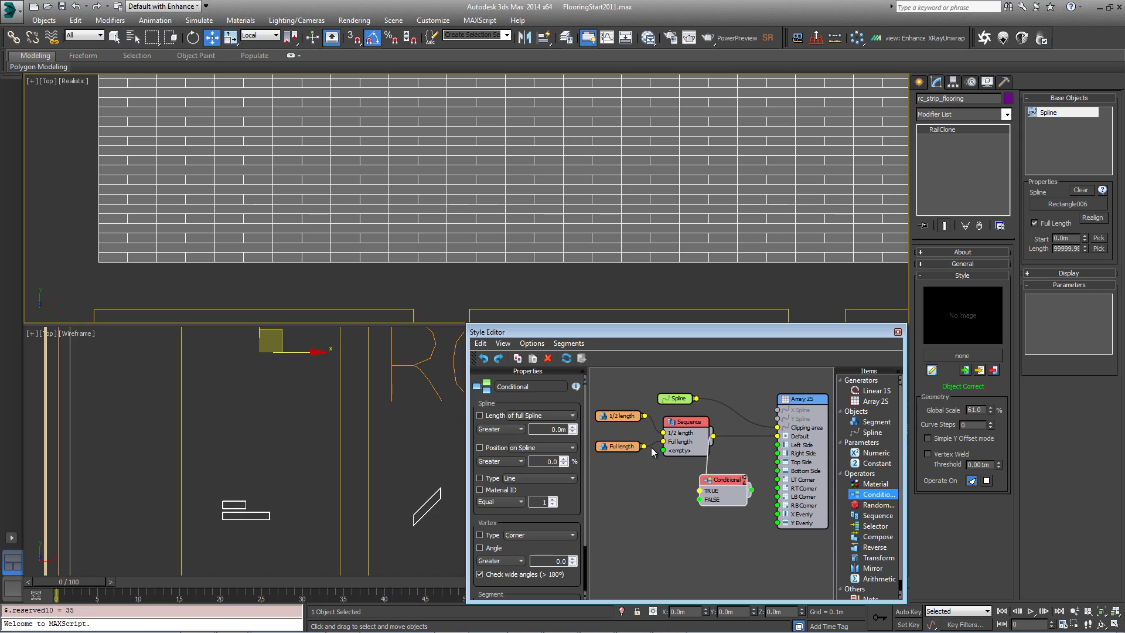
{"action": "left_click_drag", "start_coordinate": [663, 450], "coordinate": [777, 445]}
{"action": "left_click_drag", "start_coordinate": [717, 484], "coordinate": [730, 480]}
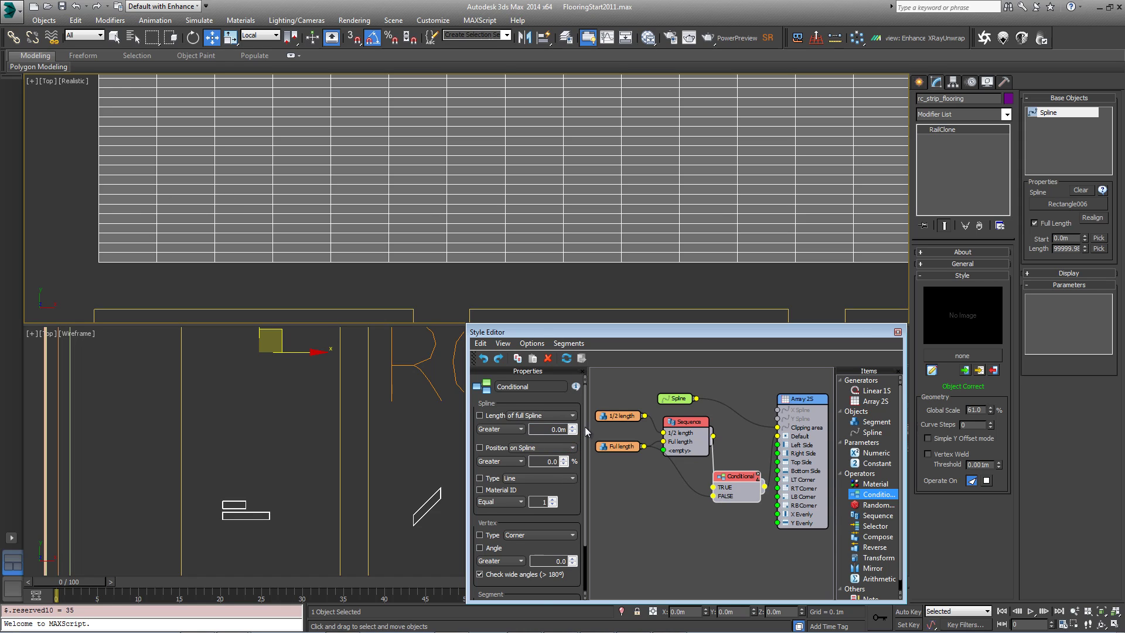
{"action": "scroll", "coordinate": [585, 426], "scroll_direction": "down", "scroll_amount": 3}
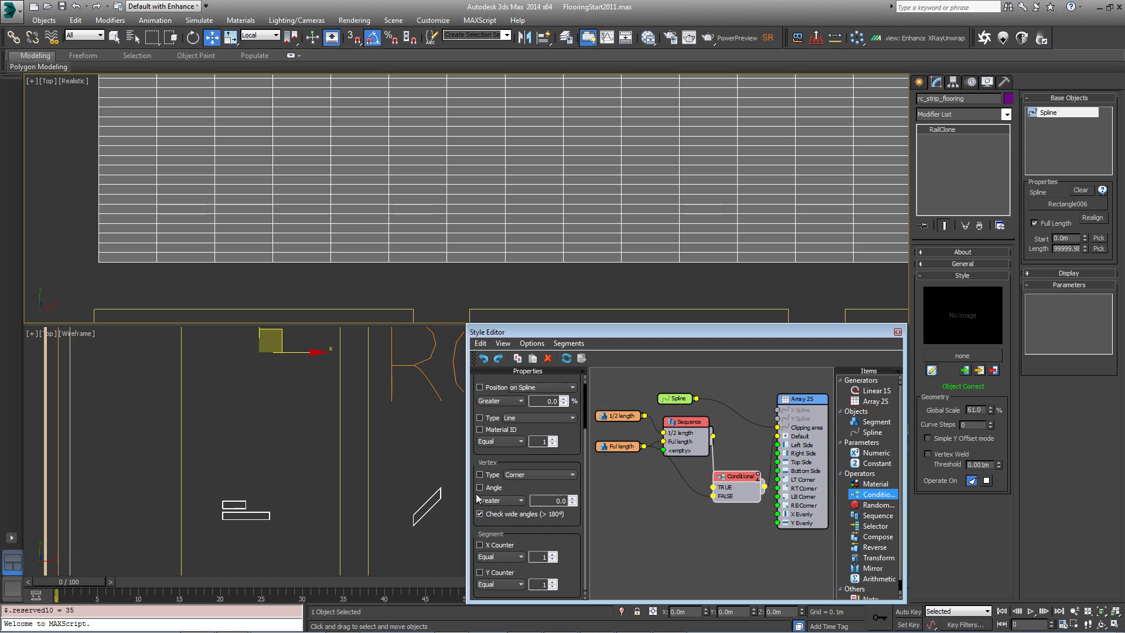
- Enable the Conditional's X Counter condition so plank rows stagger
{"action": "left_click", "coordinate": [487, 546]}
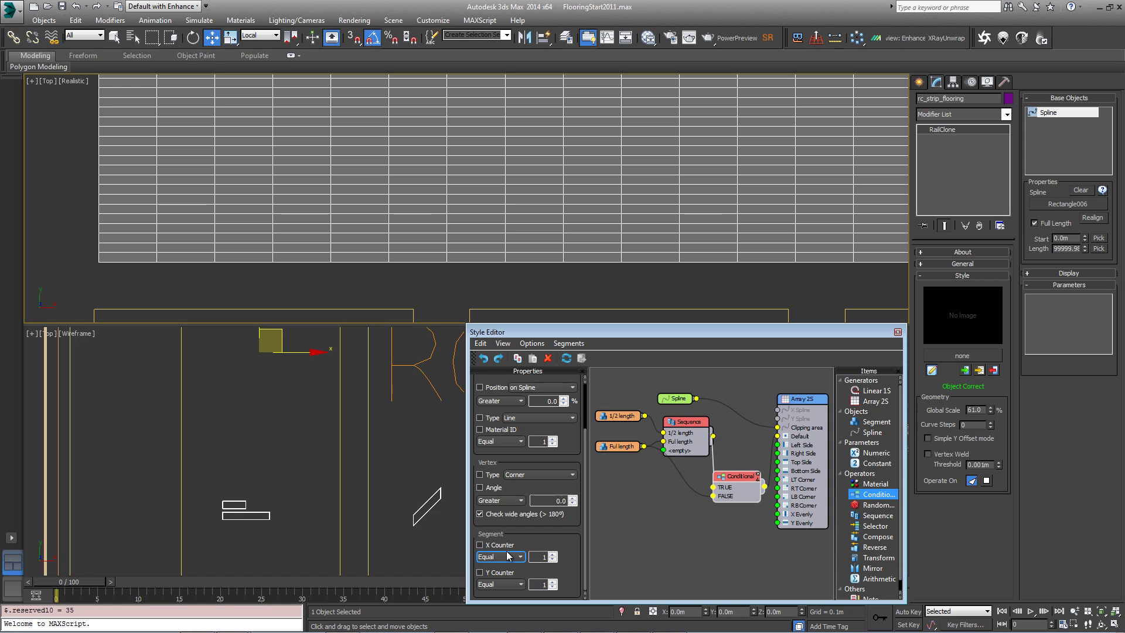
{"action": "left_click", "coordinate": [488, 547]}
{"action": "left_click", "coordinate": [491, 547]}
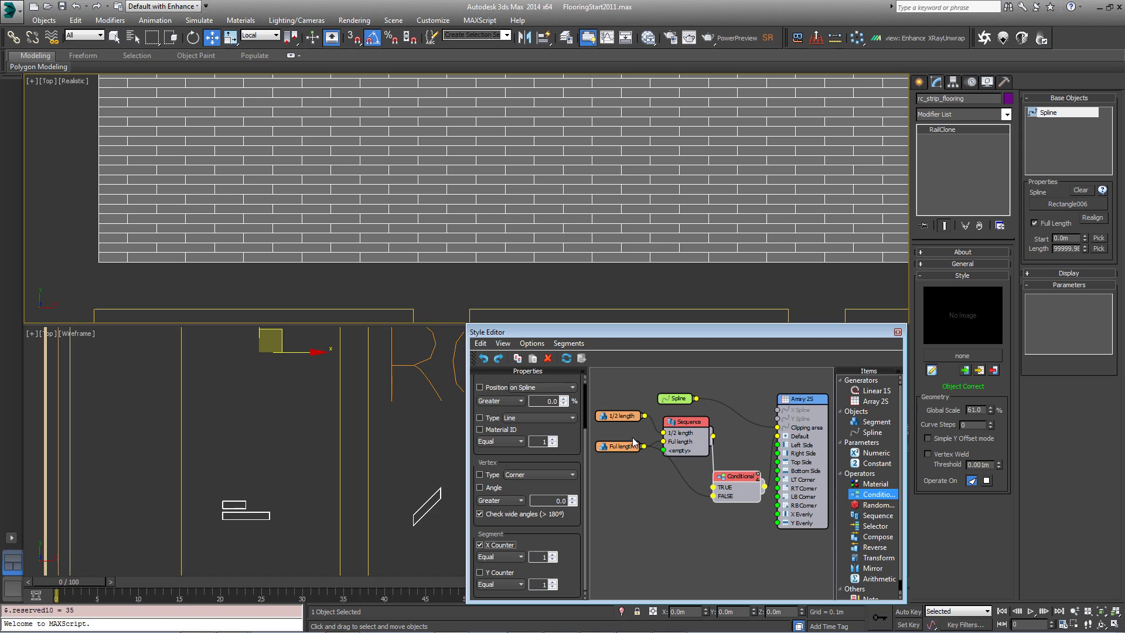
- Rearrange the Conditional and Array 2S nodes, then reselect the Conditional to review its conditions
{"action": "left_click_drag", "start_coordinate": [734, 477], "coordinate": [735, 475]}
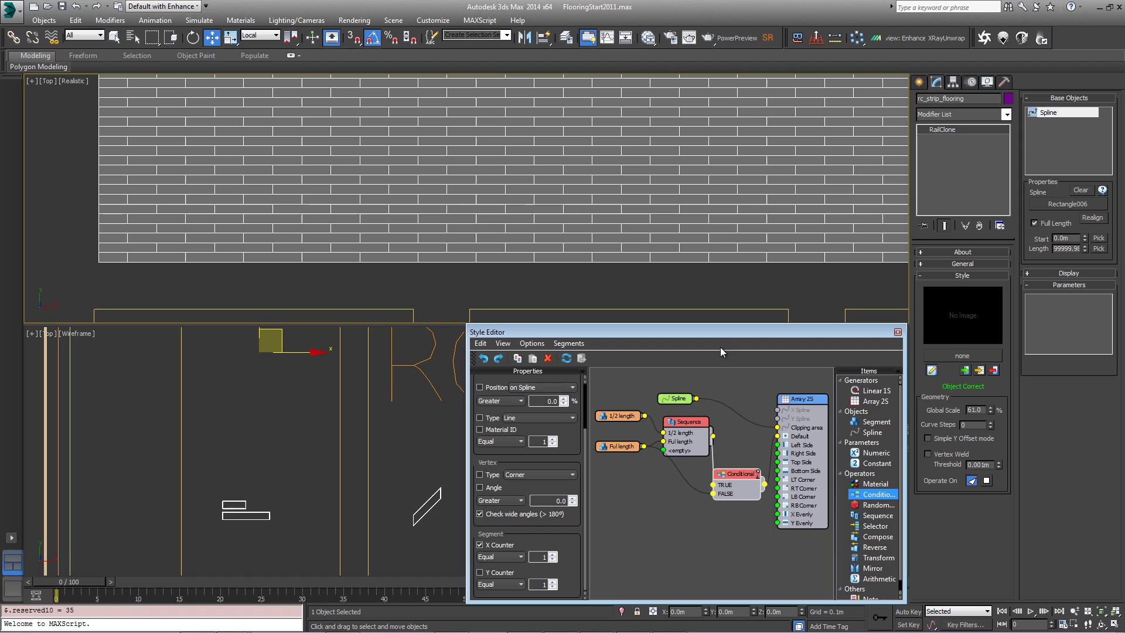
{"action": "middle_click_drag", "start_coordinate": [723, 457], "coordinate": [692, 448]}
{"action": "scroll", "coordinate": [692, 448], "scroll_direction": "down", "scroll_amount": 2}
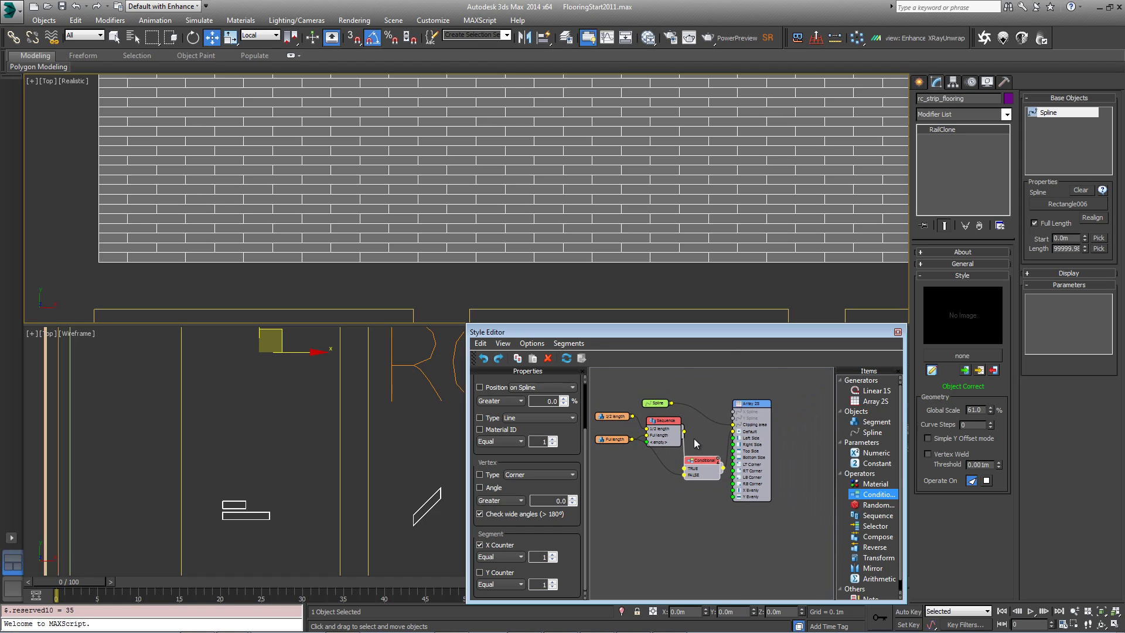
{"action": "left_click_drag", "start_coordinate": [751, 404], "coordinate": [781, 403]}
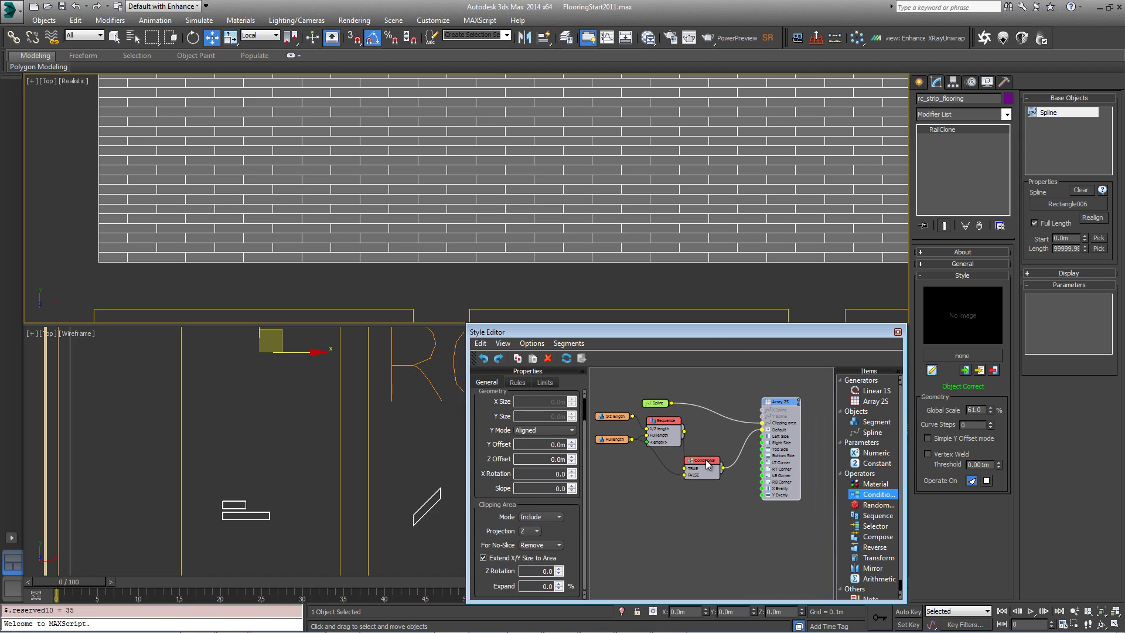
{"action": "left_click_drag", "start_coordinate": [710, 465], "coordinate": [709, 459]}
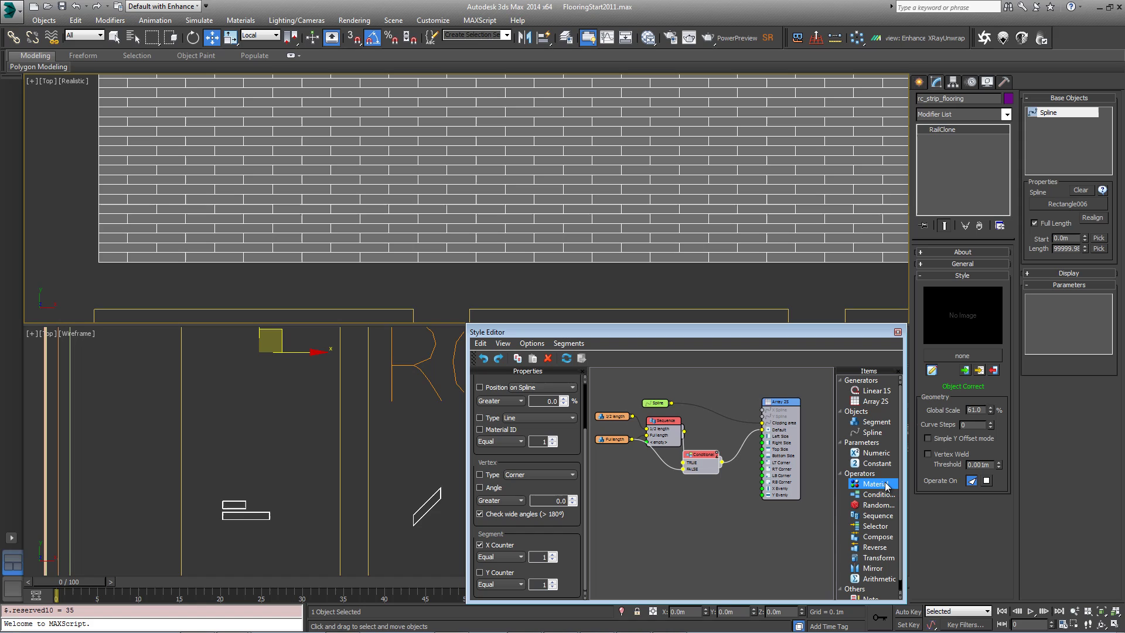
- Insert a Material operator into Array 2S Default assigning random material IDs from 1 to 36
{"action": "left_click_drag", "start_coordinate": [876, 484], "coordinate": [707, 432]}
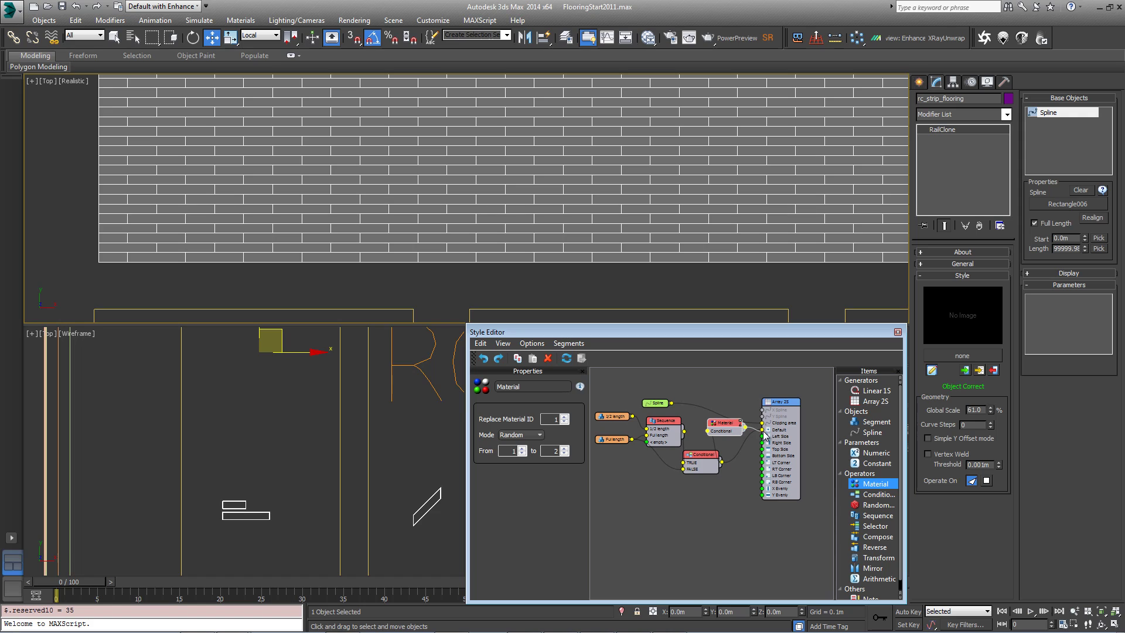
{"action": "left_click_drag", "start_coordinate": [725, 427], "coordinate": [727, 426]}
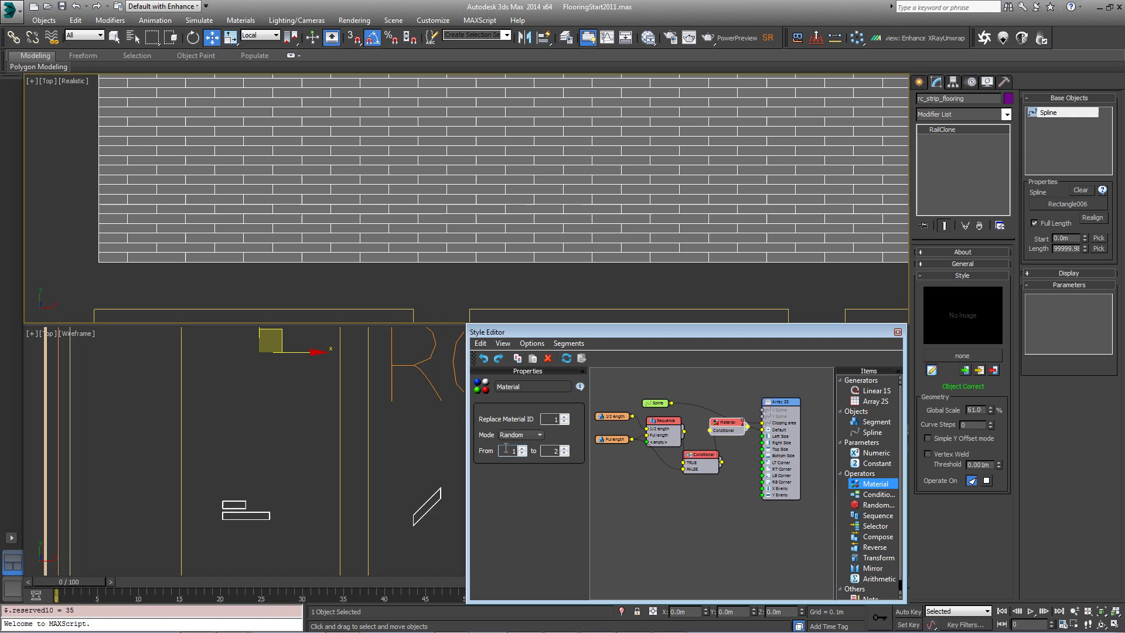
{"action": "left_click", "coordinate": [564, 448]}
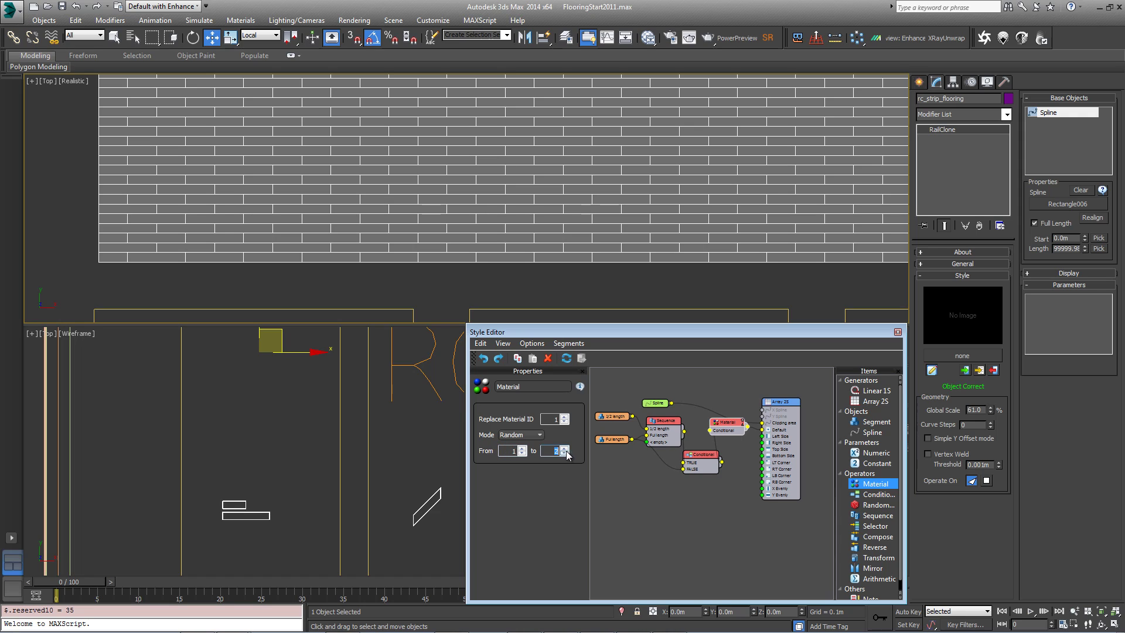
{"action": "left_click", "coordinate": [621, 487]}
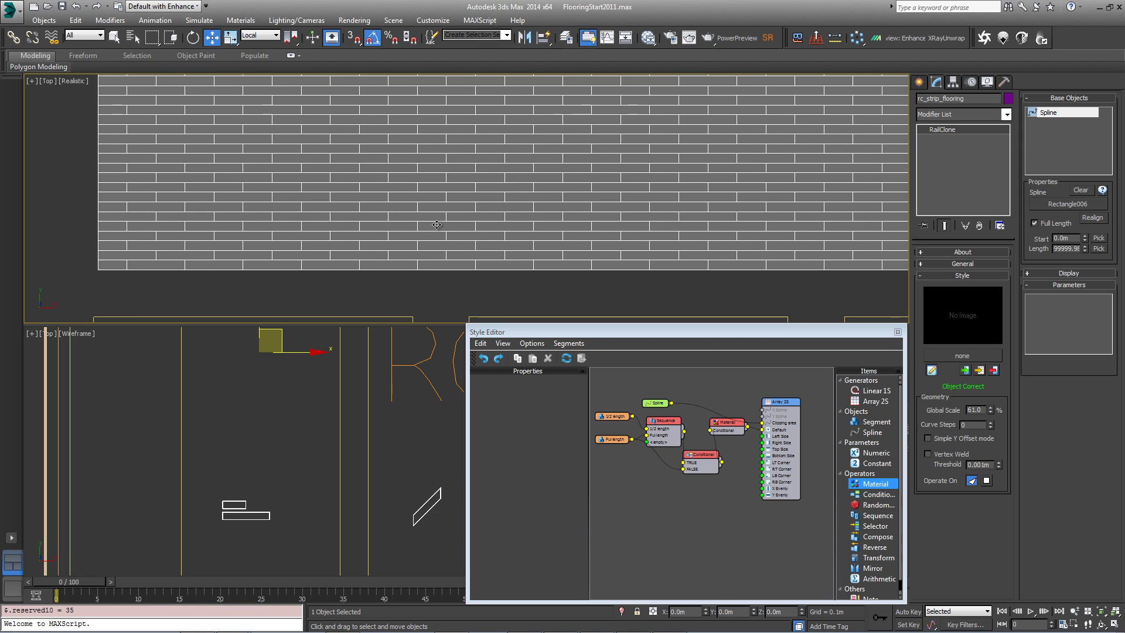
- Give the Full length plank a random X scale from 80 to 120
{"action": "scroll", "coordinate": [444, 223], "scroll_direction": "up", "scroll_amount": 4}
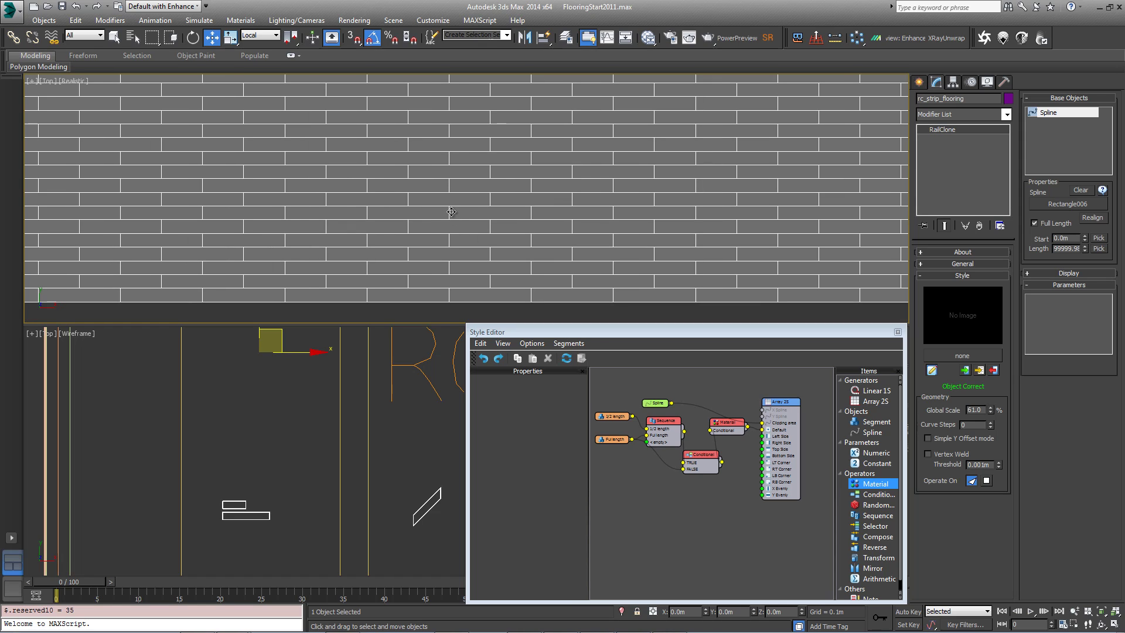
{"action": "left_click", "coordinate": [610, 417]}
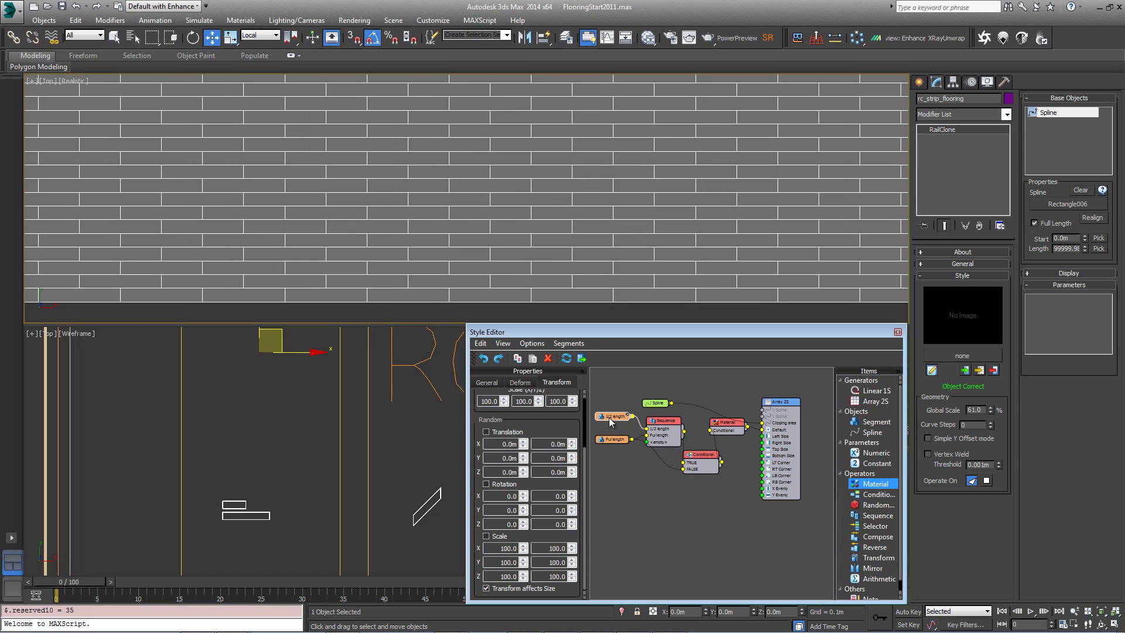
{"action": "left_click", "coordinate": [611, 438]}
{"action": "double_click", "coordinate": [499, 547]}
{"action": "type", "text": "80"}
{"action": "key", "text": "Tab"}
{"action": "type", "text": "1"}
{"action": "key", "text": "Tab"}
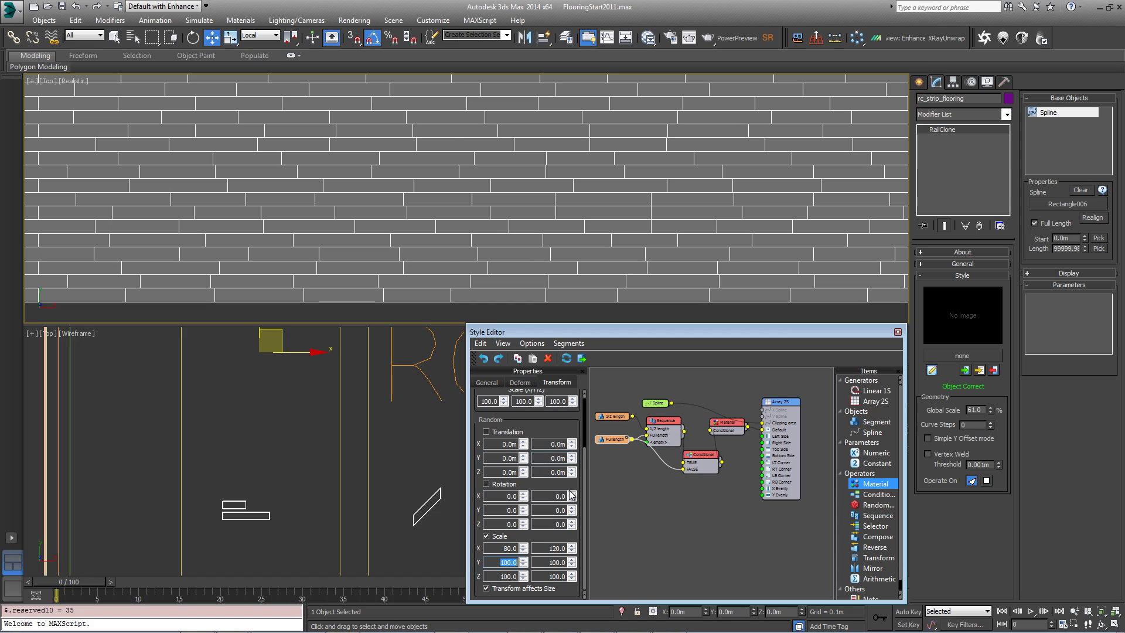
- Enable random scale on the 1/2 length plank with X from 80 to 120
{"action": "left_click", "coordinate": [615, 417]}
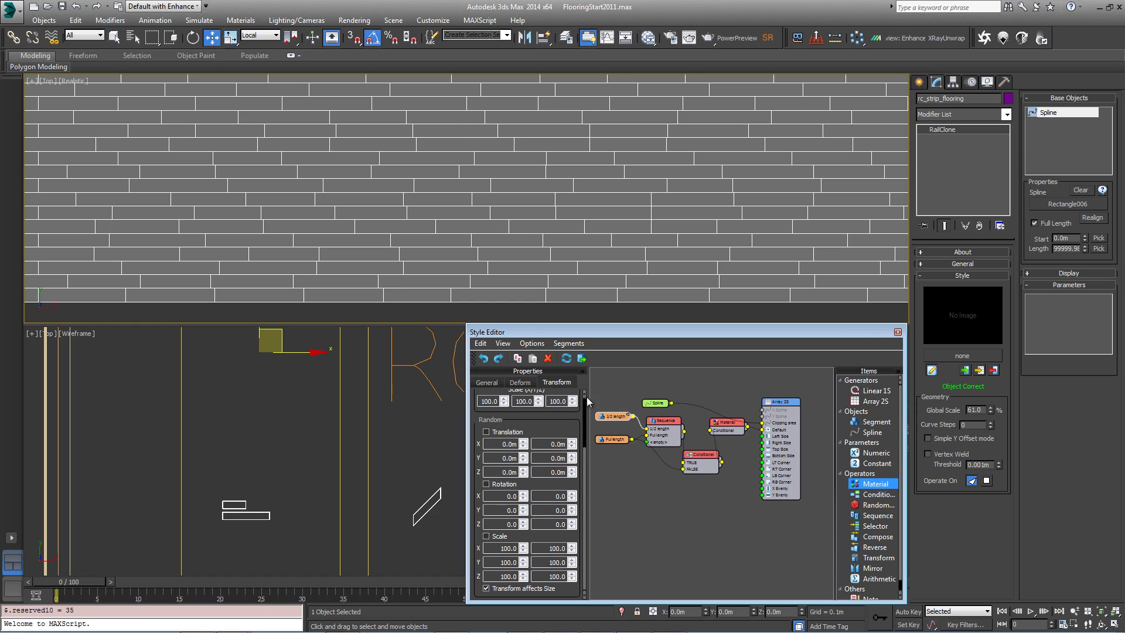
{"action": "left_click", "coordinate": [486, 535]}
{"action": "double_click", "coordinate": [504, 547]}
{"action": "type", "text": "80"}
{"action": "key", "text": "Tab"}
{"action": "type", "text": "12"}
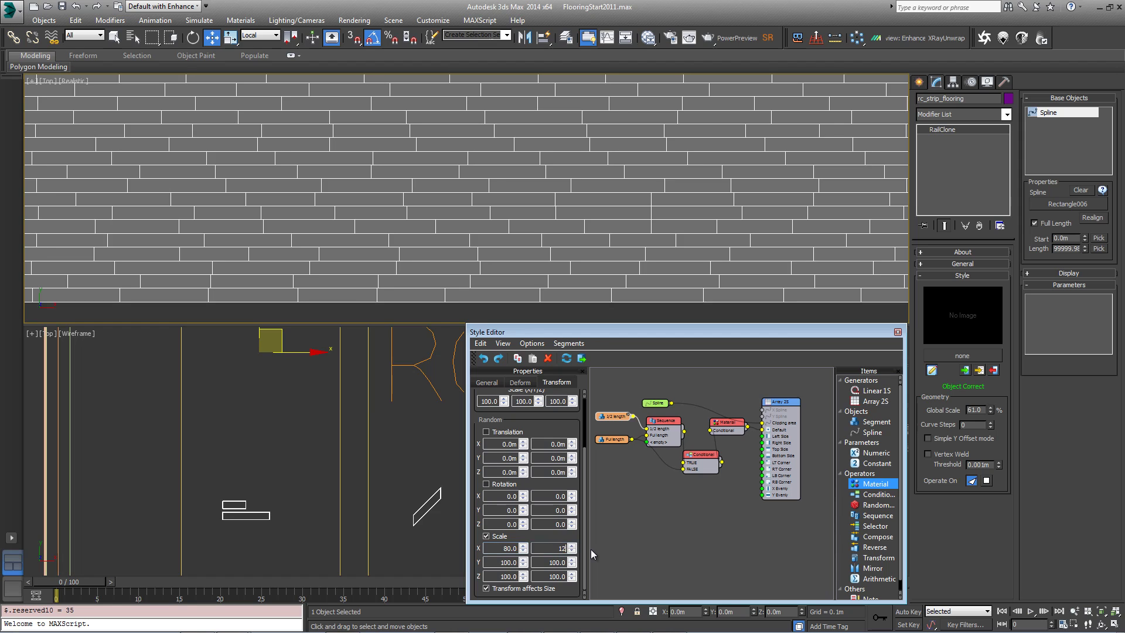
{"action": "type", "text": "0"}
{"action": "key", "text": "Tab"}
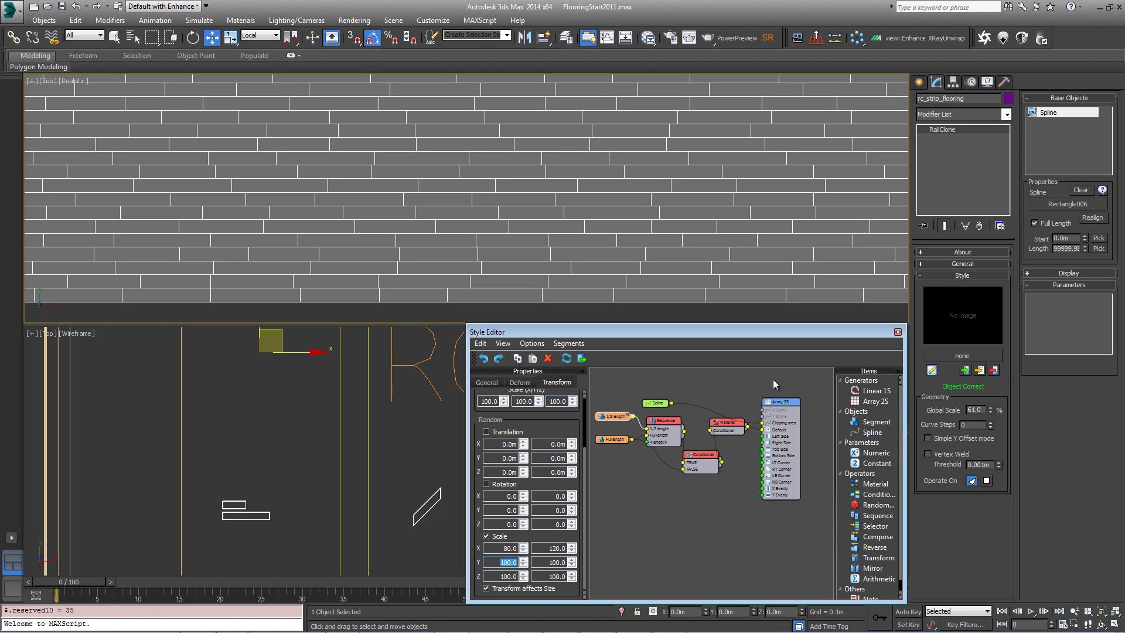
{"action": "left_click", "coordinate": [599, 439]}
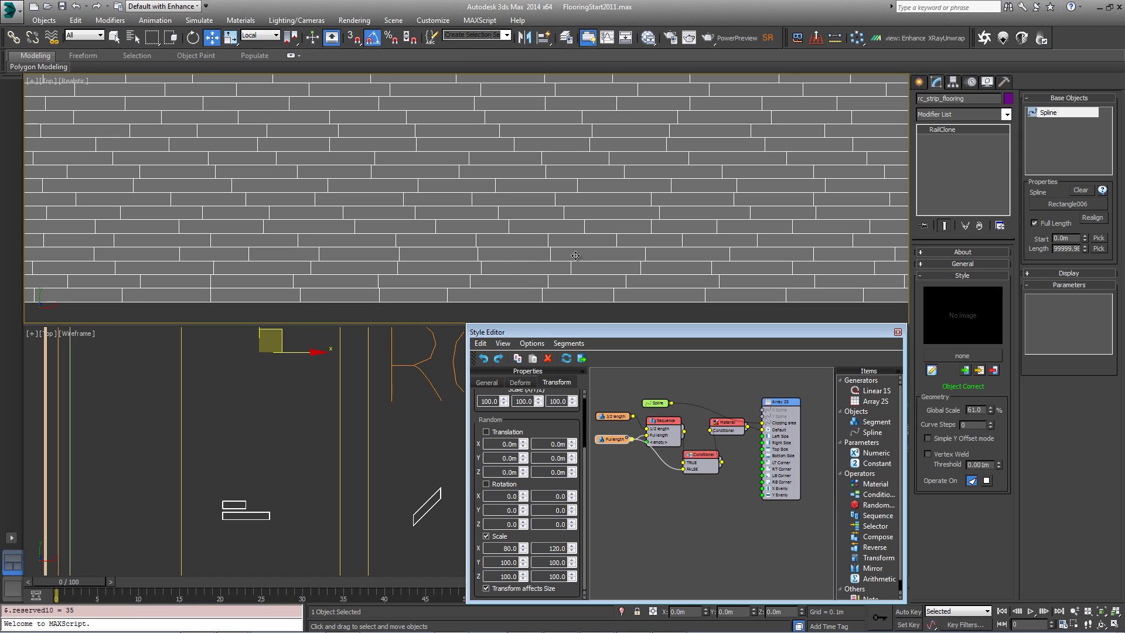
- Enable random translation on the Full length plank with Z max 0.003m
{"action": "middle_click_drag", "start_coordinate": [539, 251], "coordinate": [591, 183], "text": "alt"}
{"action": "scroll", "coordinate": [592, 183], "scroll_direction": "up", "scroll_amount": 6}
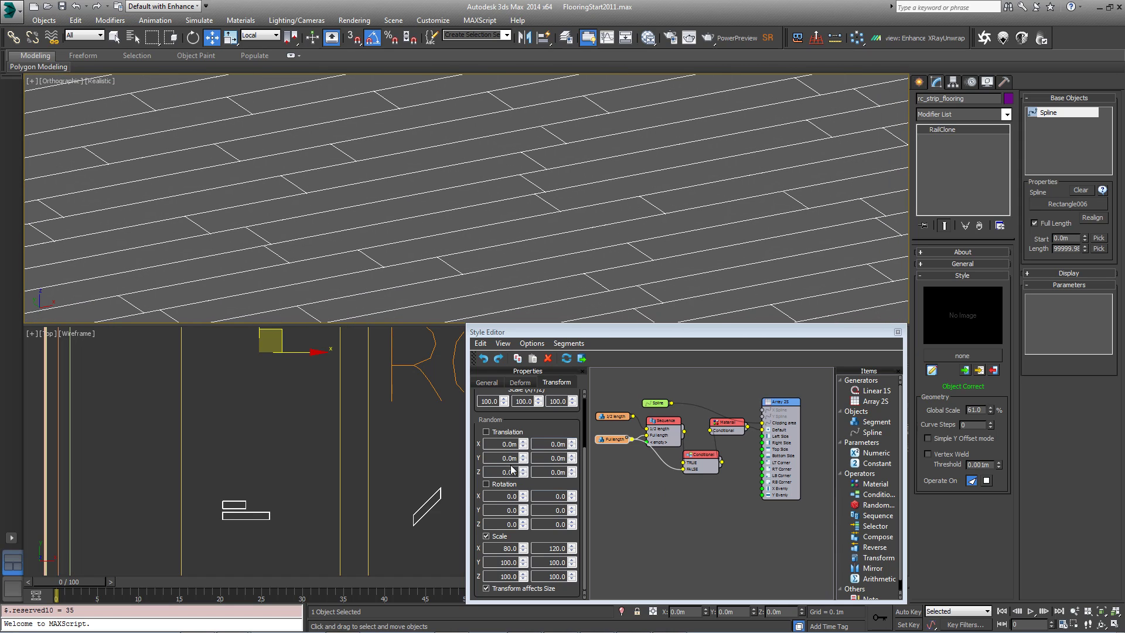
{"action": "left_click", "coordinate": [505, 434]}
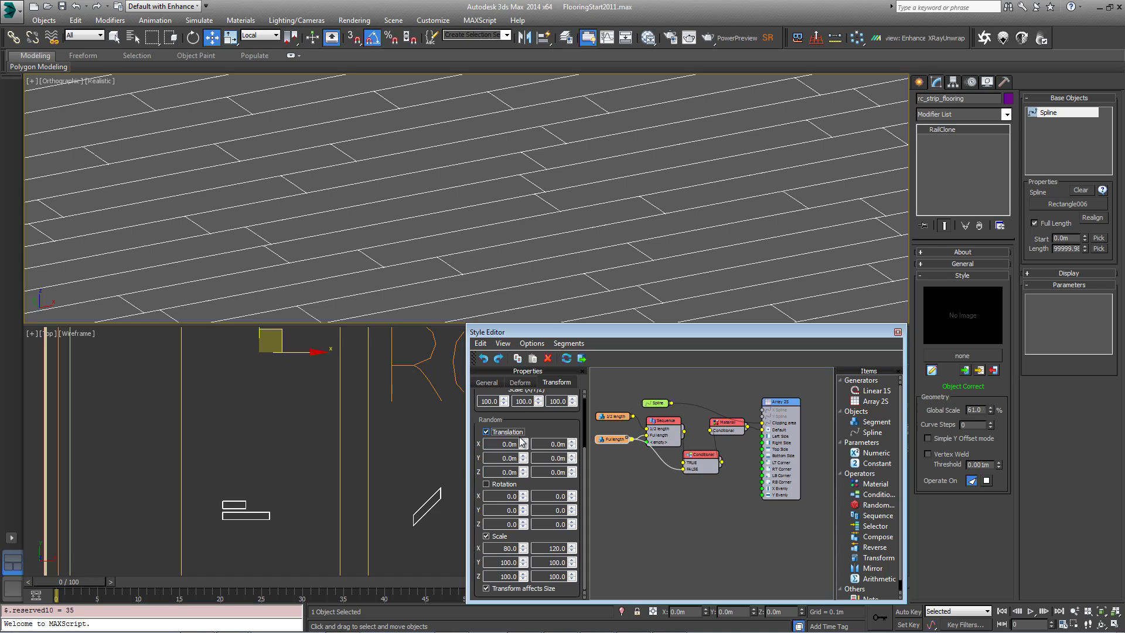
{"action": "double_click", "coordinate": [557, 472]}
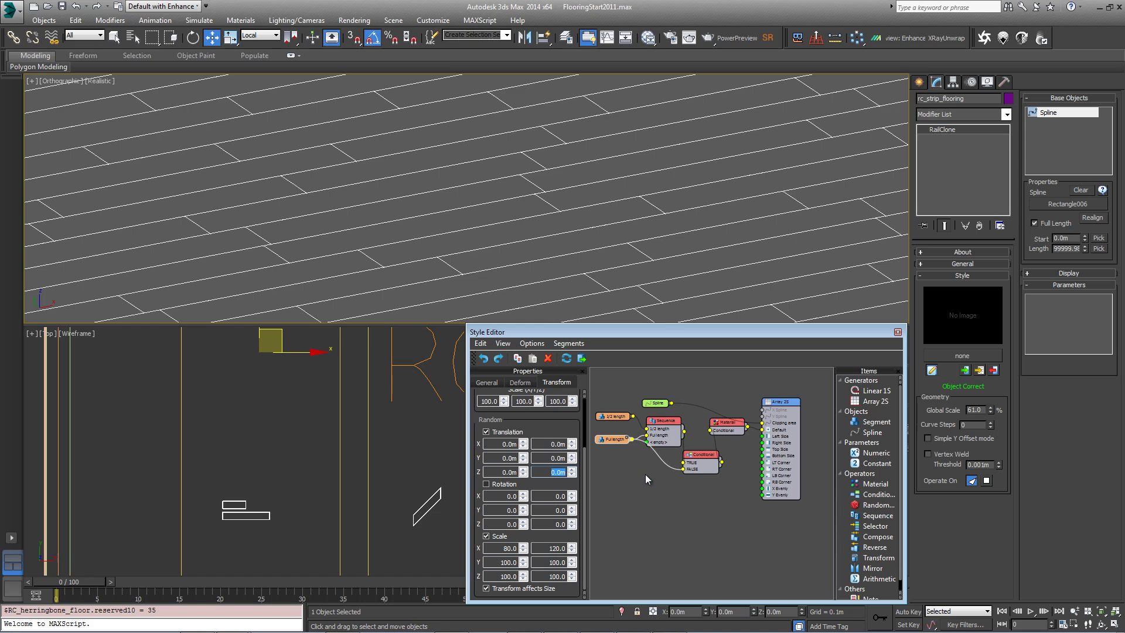
{"action": "type", "text": "0.003"}
{"action": "key", "text": "Return"}
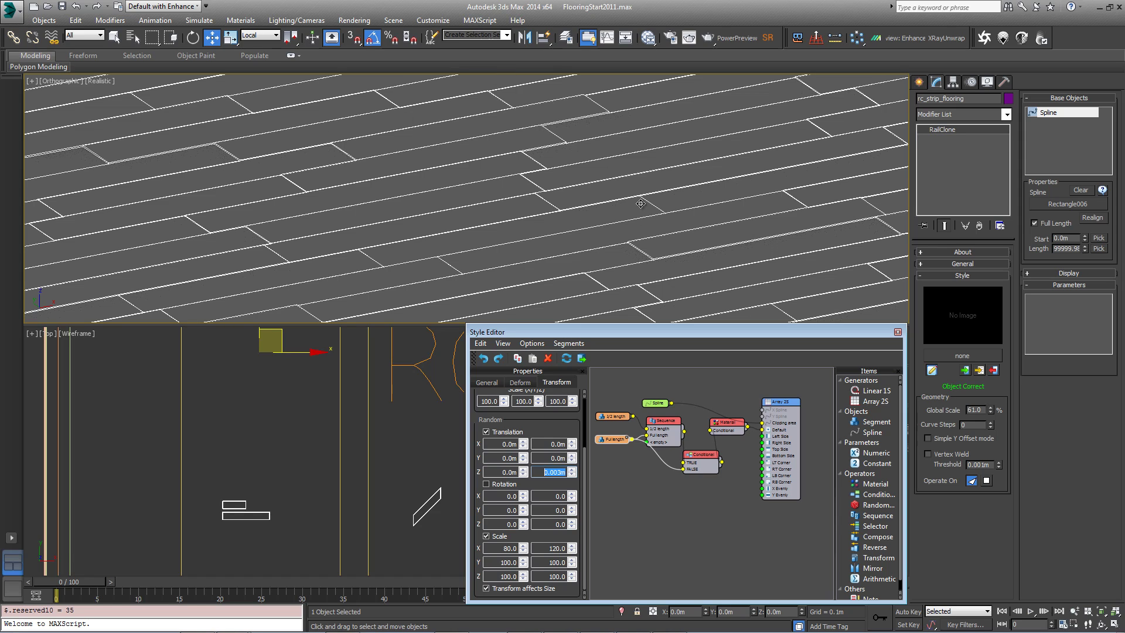
- Enable random translation on the 1/2 length plank with Z max 0.003m
{"action": "left_click", "coordinate": [618, 419]}
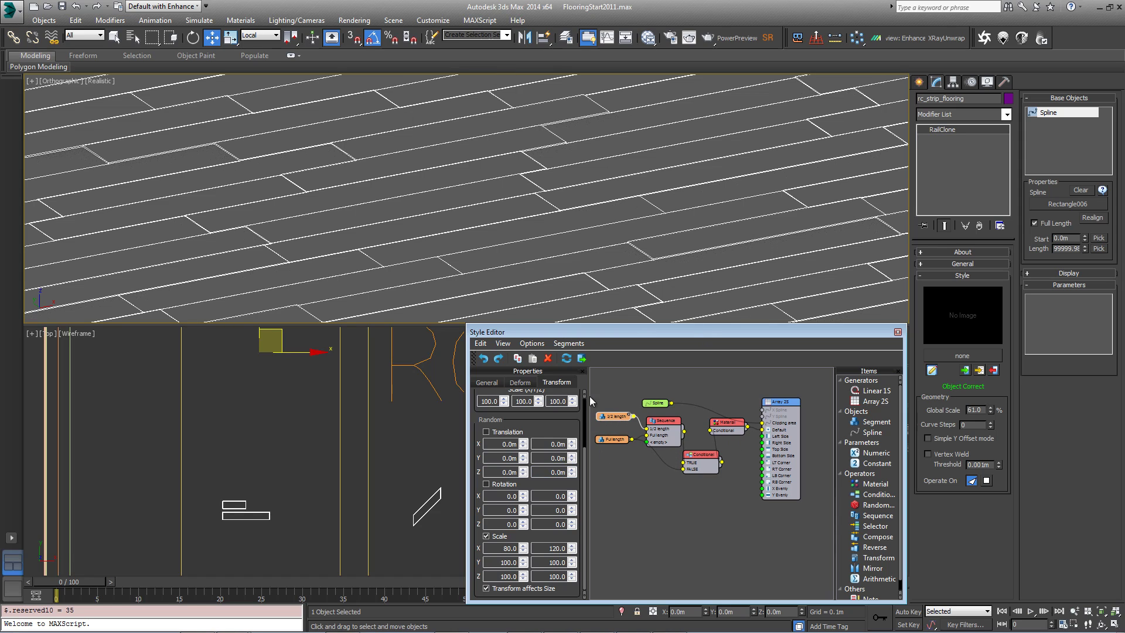
{"action": "left_click", "coordinate": [485, 431]}
{"action": "double_click", "coordinate": [551, 471]}
{"action": "type", "text": "0.003"}
{"action": "key", "text": "Return"}
{"action": "left_click", "coordinate": [623, 463]}
- Pick Rectangle001 as the RailClone spline so planks tile the other room's floor
{"action": "left_click_drag", "start_coordinate": [779, 402], "coordinate": [783, 403]}
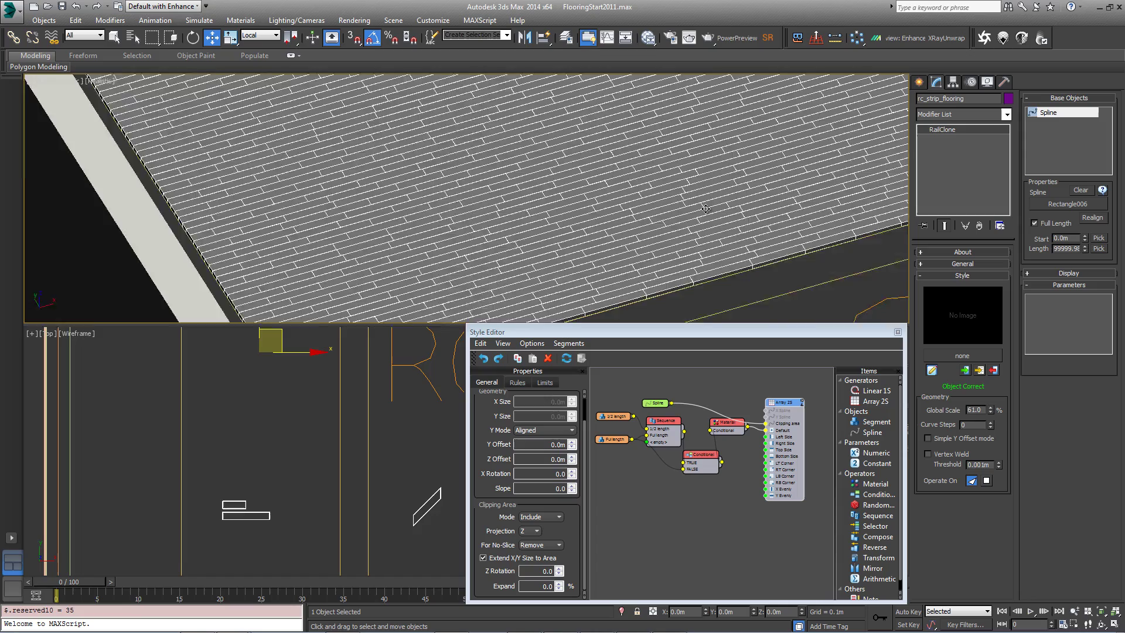
{"action": "scroll", "coordinate": [676, 268], "scroll_direction": "down", "scroll_amount": 6}
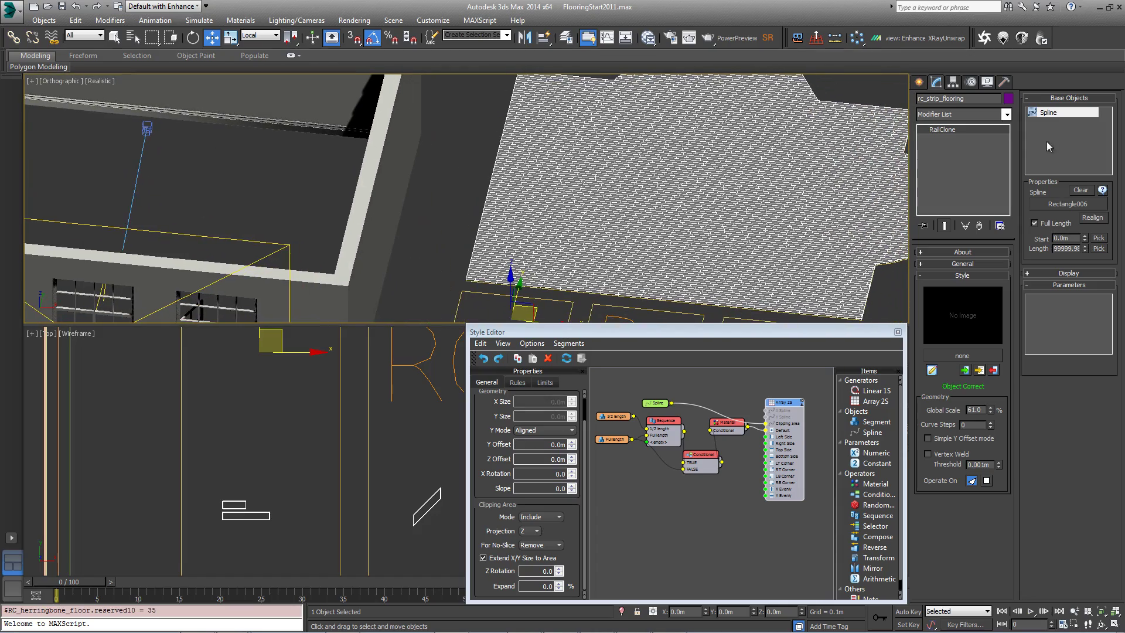
{"action": "middle_click_drag", "start_coordinate": [460, 179], "coordinate": [650, 222], "text": "alt"}
{"action": "left_click", "coordinate": [1049, 203]}
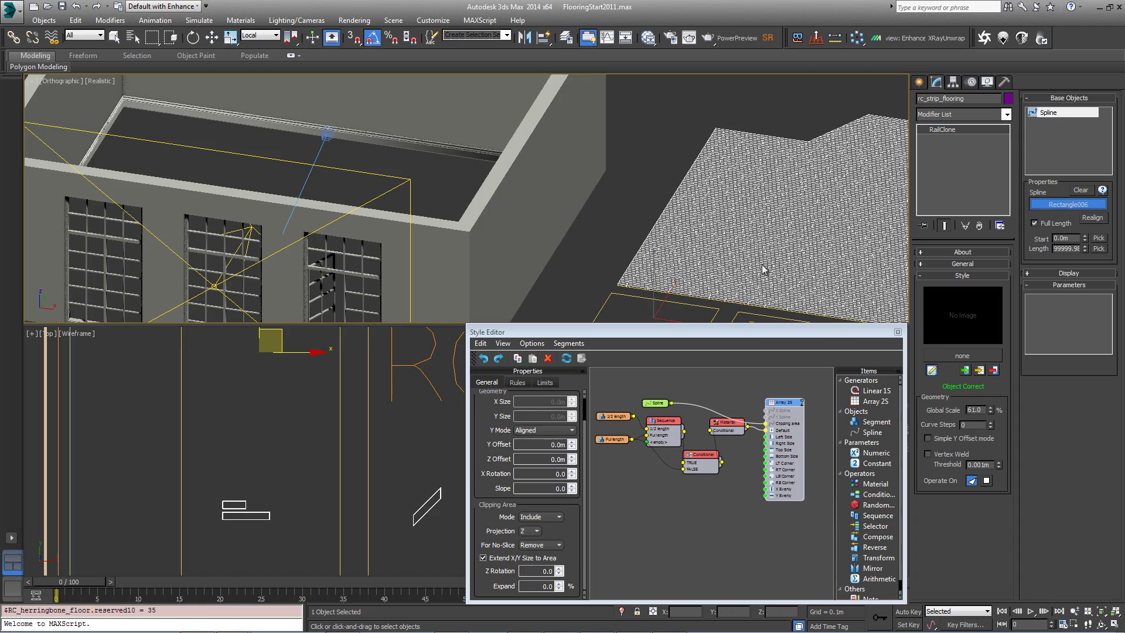
{"action": "left_click", "coordinate": [540, 262]}
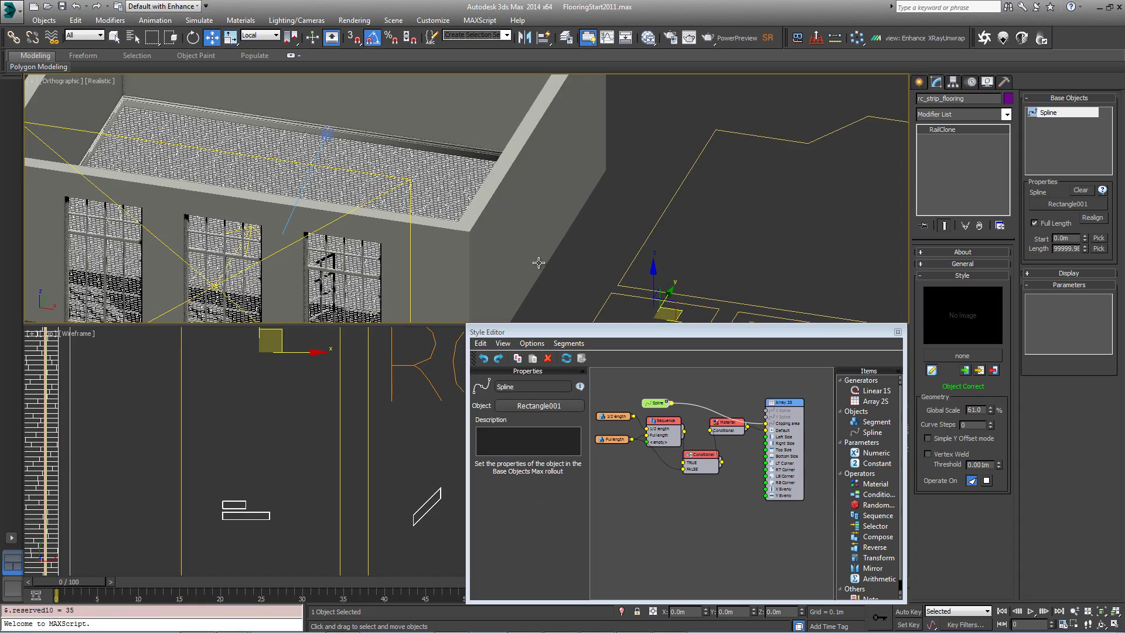
{"action": "scroll", "coordinate": [372, 181], "scroll_direction": "up", "scroll_amount": 5}
{"action": "middle_click_drag", "start_coordinate": [372, 181], "coordinate": [367, 165], "text": "alt"}
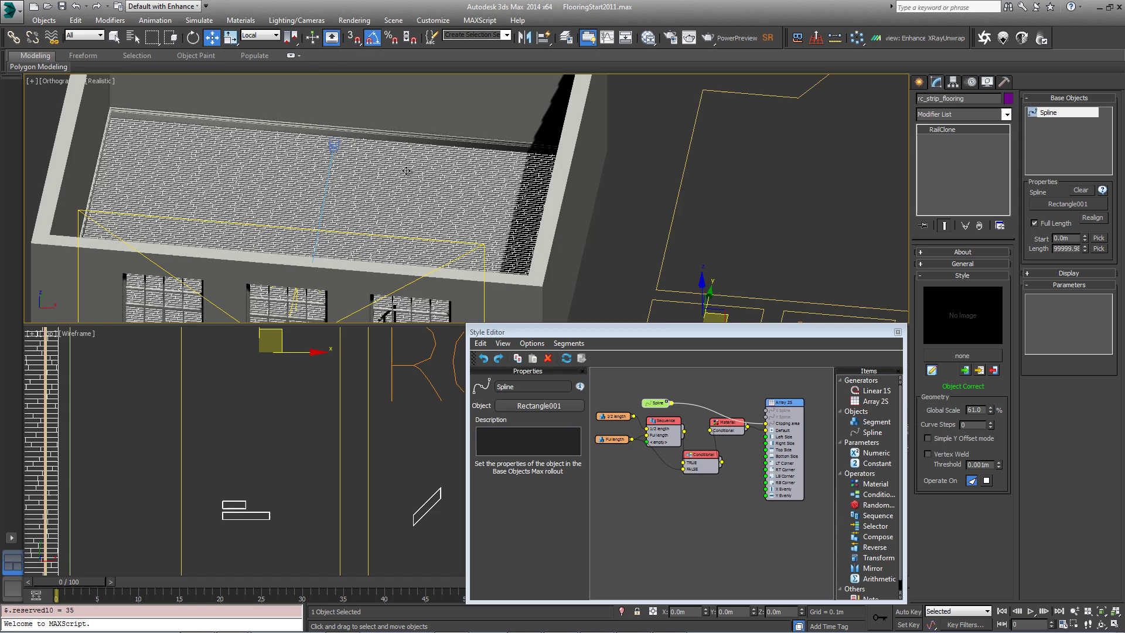